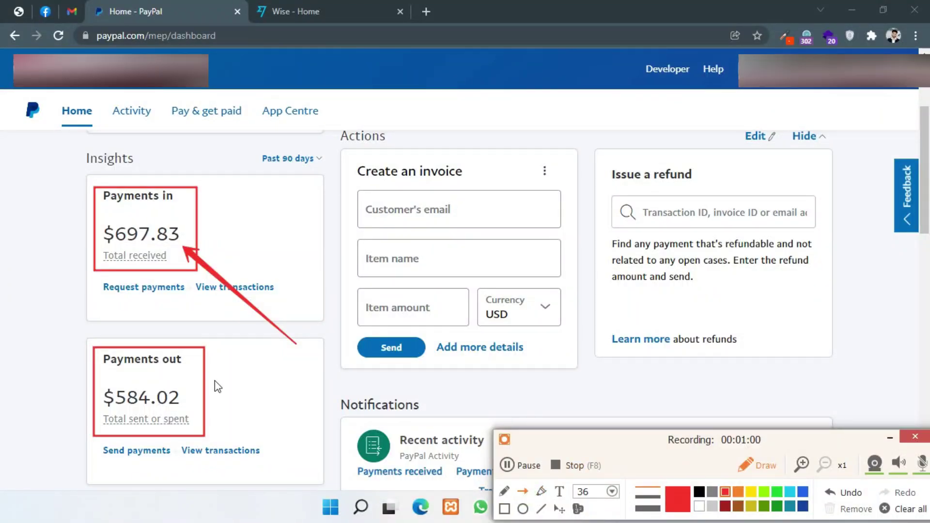
# Step: Scroll through Recent activity on PayPal Home, marking entries with on-screen annotations
pyautogui.moveTo(255, 348); pyautogui.dragTo(176, 392)
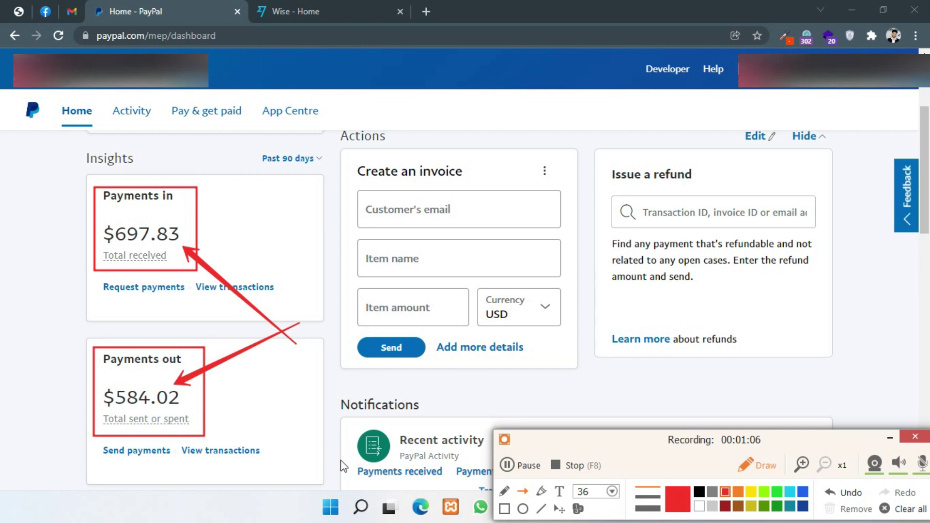
pyautogui.click(902, 508)
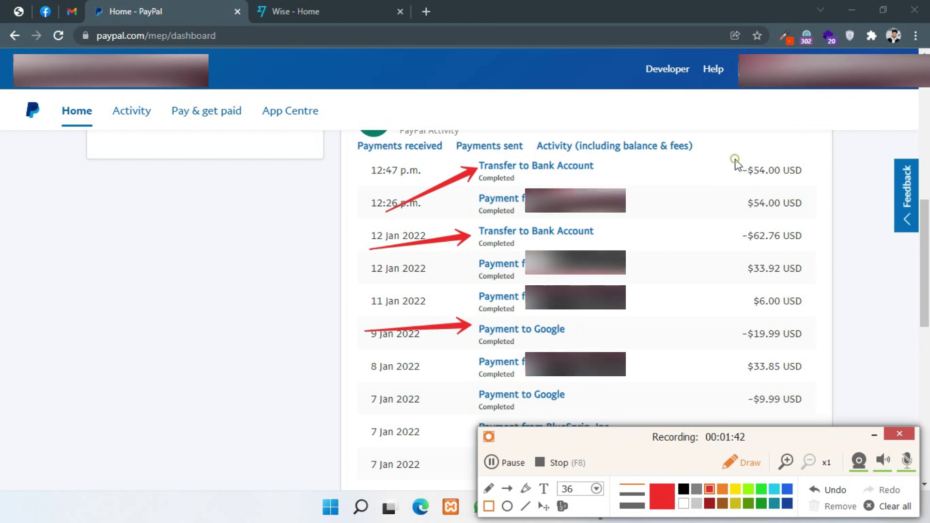
pyautogui.moveTo(735, 159); pyautogui.dragTo(814, 184)
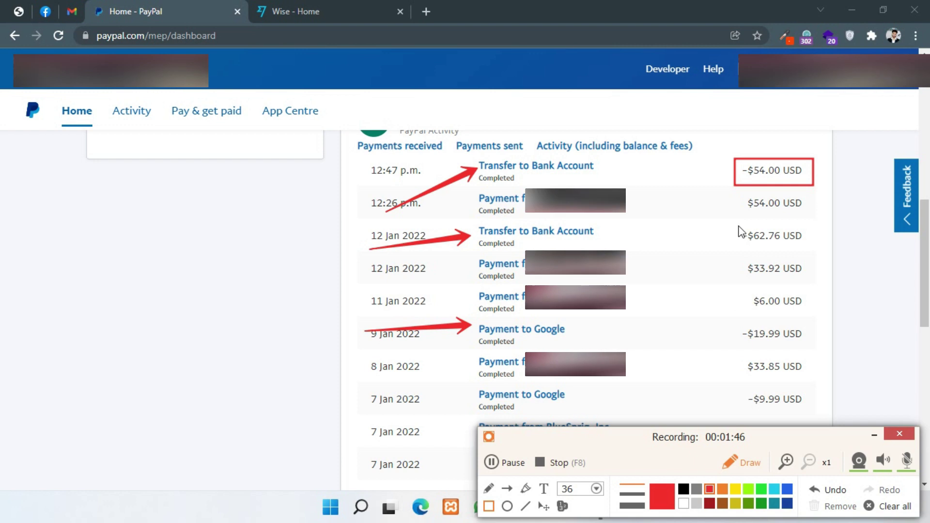
pyautogui.moveTo(737, 225); pyautogui.dragTo(808, 249)
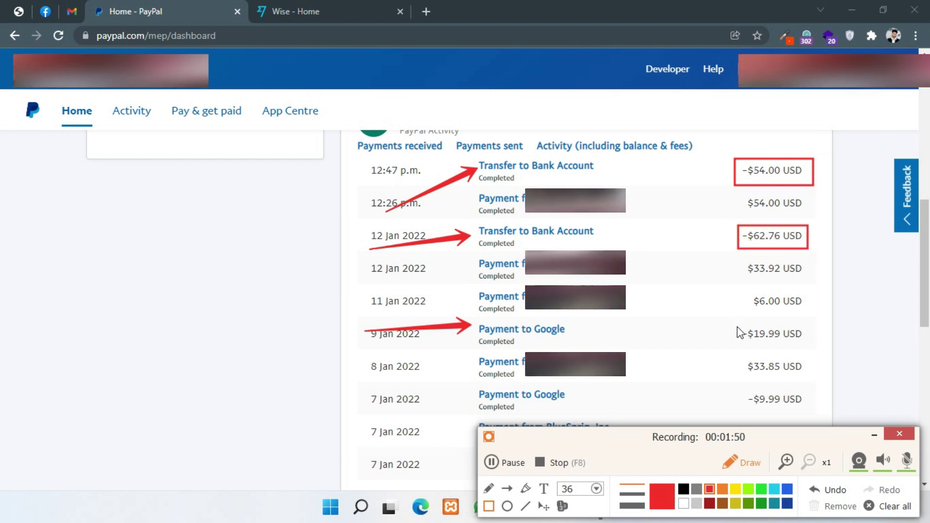
pyautogui.moveTo(785, 329); pyautogui.dragTo(812, 342)
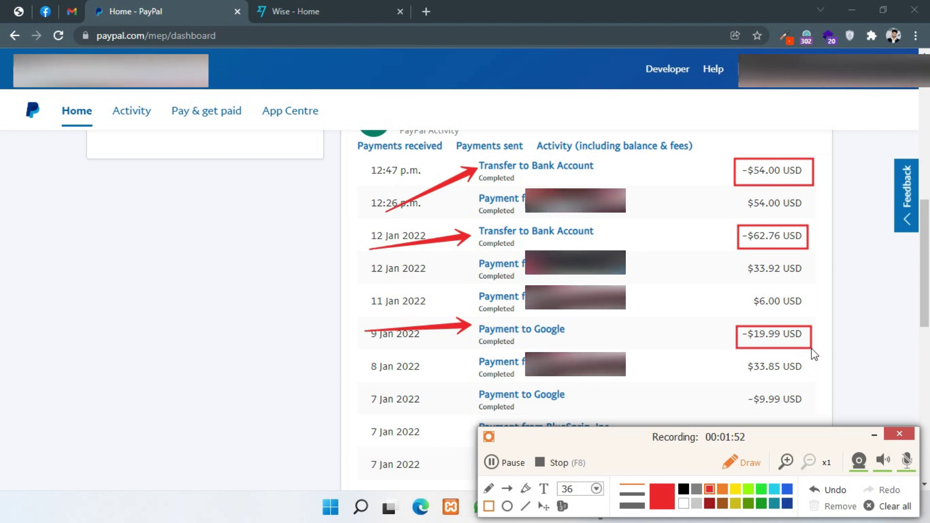
# Step: Reach the Money page's Bank accounts section listing Citibank and EVOLVE BANK & TRUST accounts
pyautogui.click(760, 503)
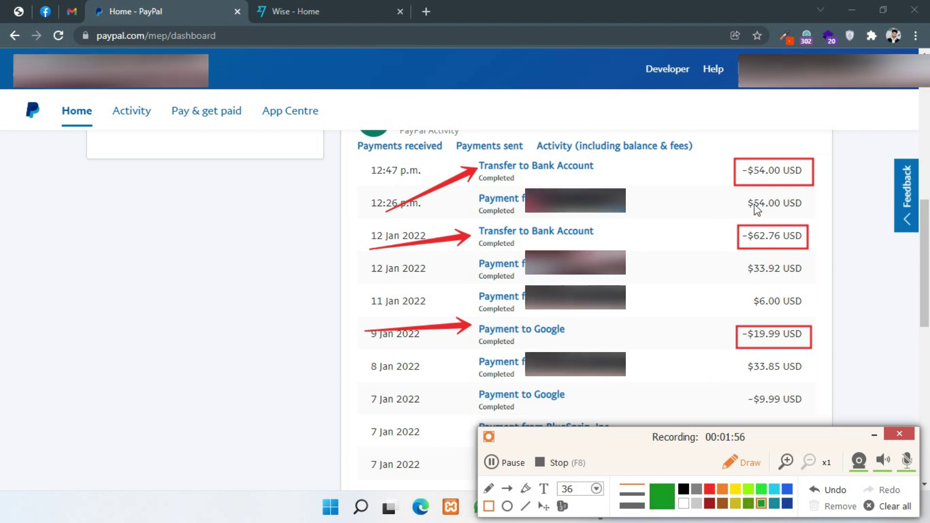
pyautogui.moveTo(735, 191); pyautogui.dragTo(800, 210)
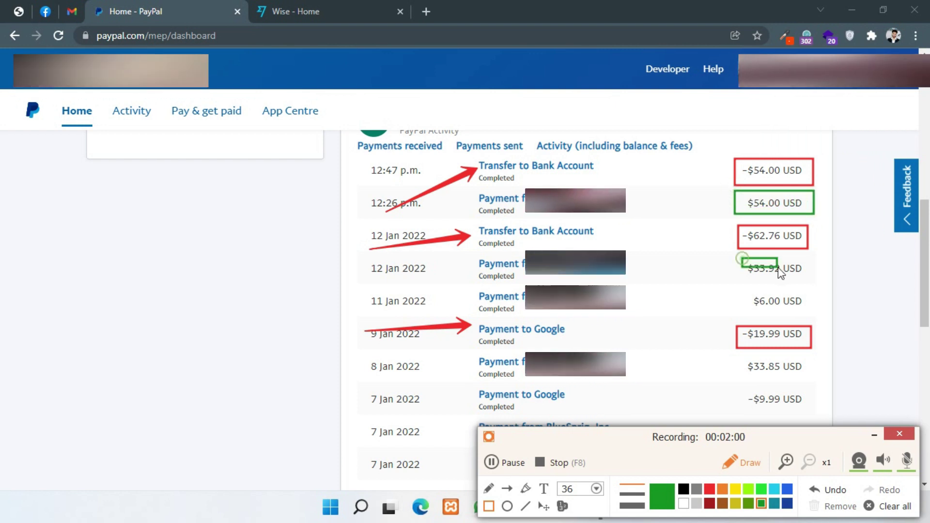
pyautogui.moveTo(779, 270); pyautogui.dragTo(806, 279)
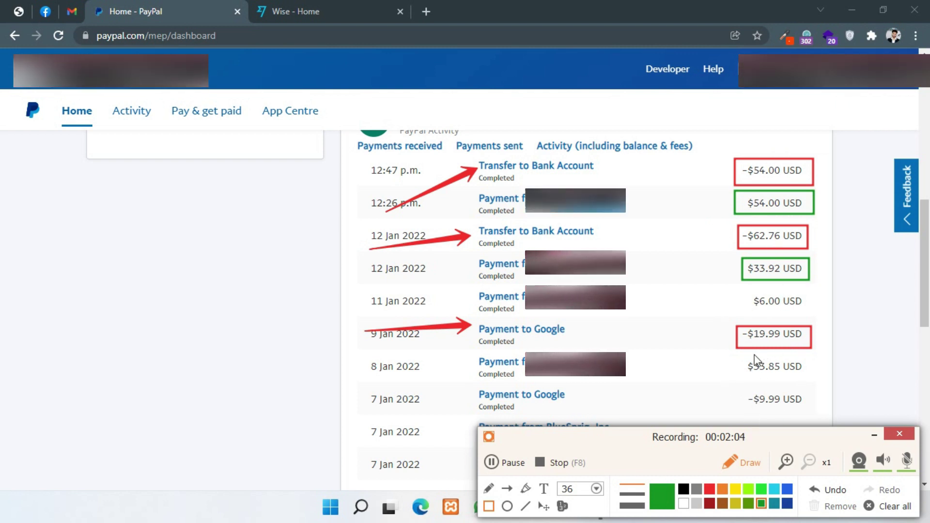
pyautogui.moveTo(742, 361); pyautogui.dragTo(814, 380)
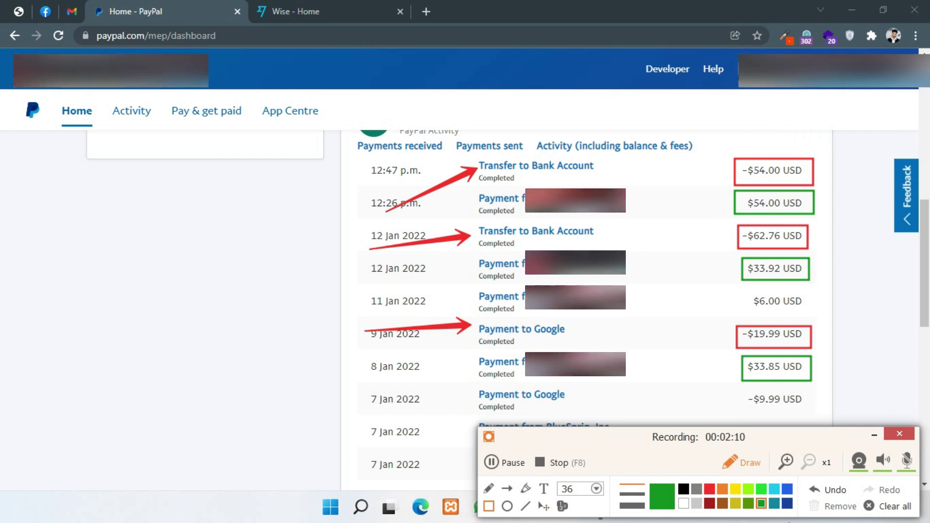
pyautogui.click(904, 507)
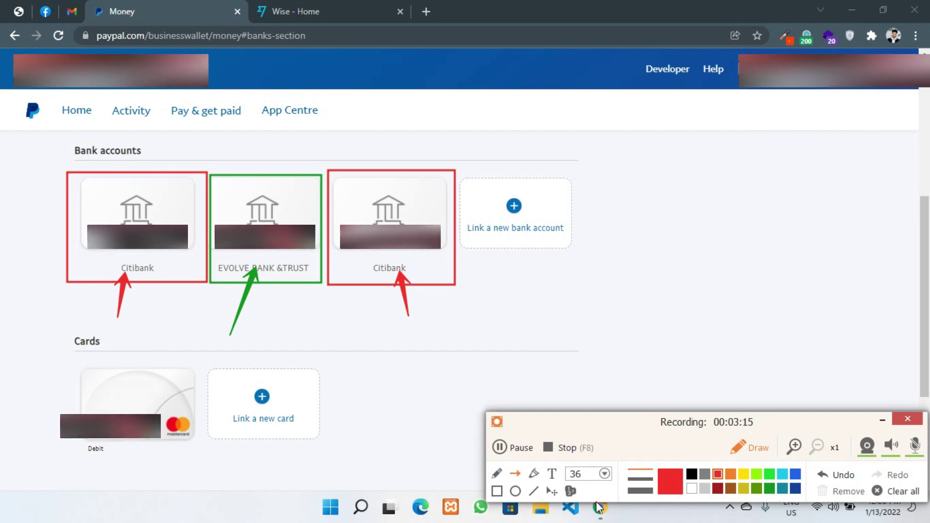
# Step: Start the Link a new bank account flow, arriving at PayPal's Choose your bank page
pyautogui.click(496, 491)
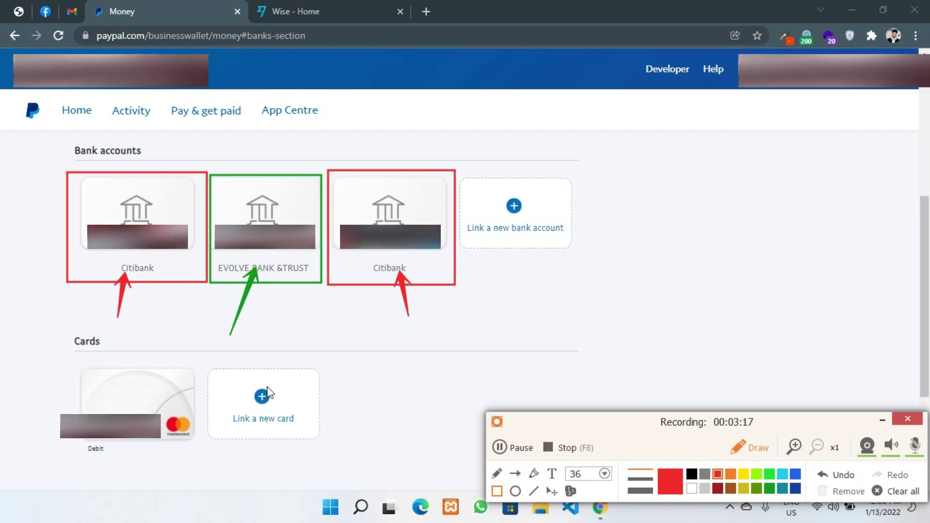
pyautogui.moveTo(70, 356)
pyautogui.mouseDown()
pyautogui.moveTo(191, 441)
pyautogui.moveTo(207, 464)
pyautogui.mouseUp()
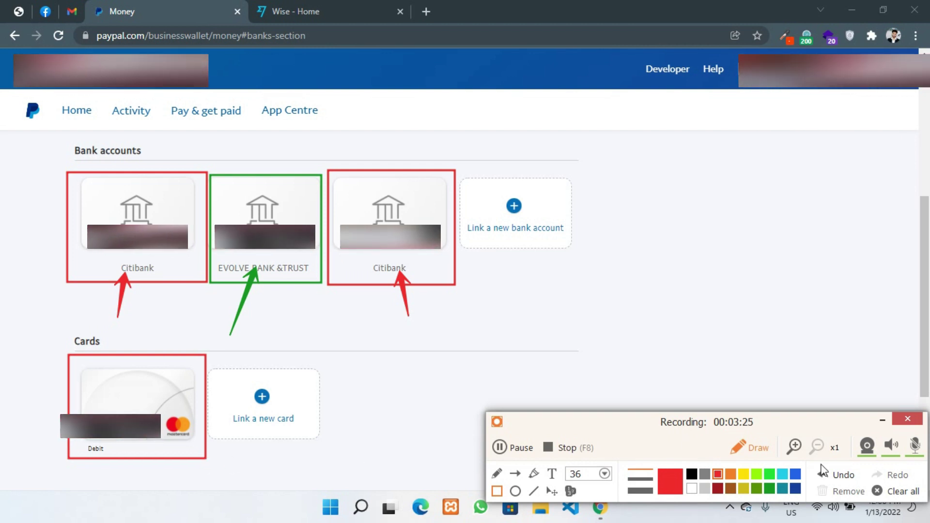
pyautogui.click(897, 493)
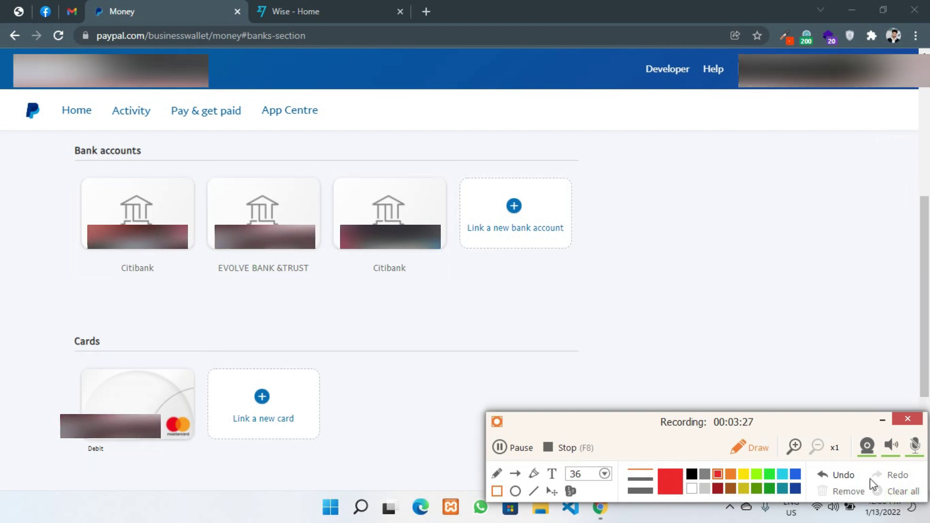
pyautogui.click(752, 447)
pyautogui.click(882, 420)
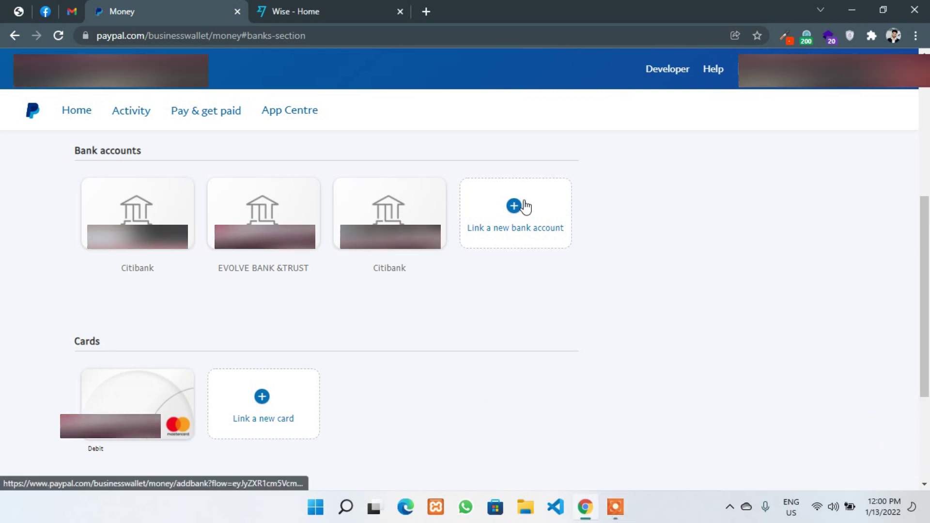
pyautogui.click(494, 231)
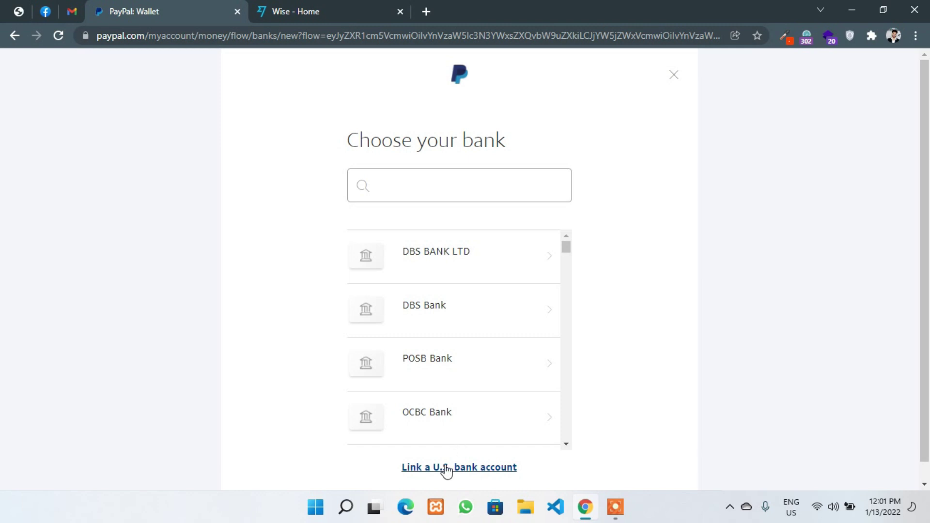
# Step: Mark up the Choose your bank list, highlighting DBS BANK LTD as the first entry
pyautogui.click(609, 510)
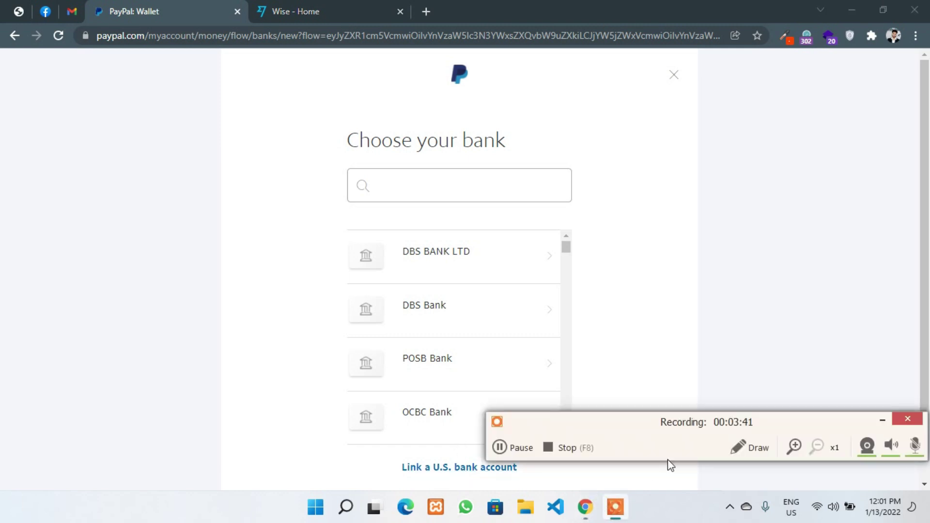
pyautogui.click(749, 445)
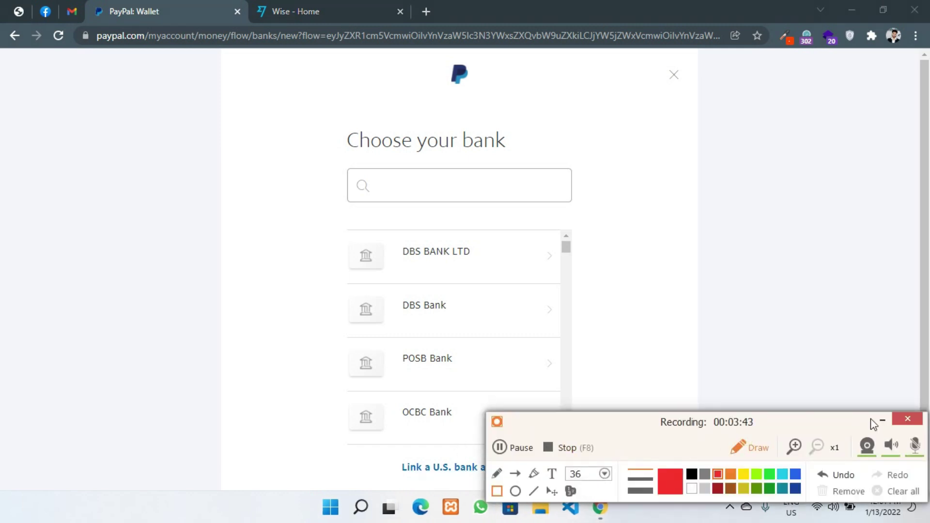
pyautogui.click(882, 421)
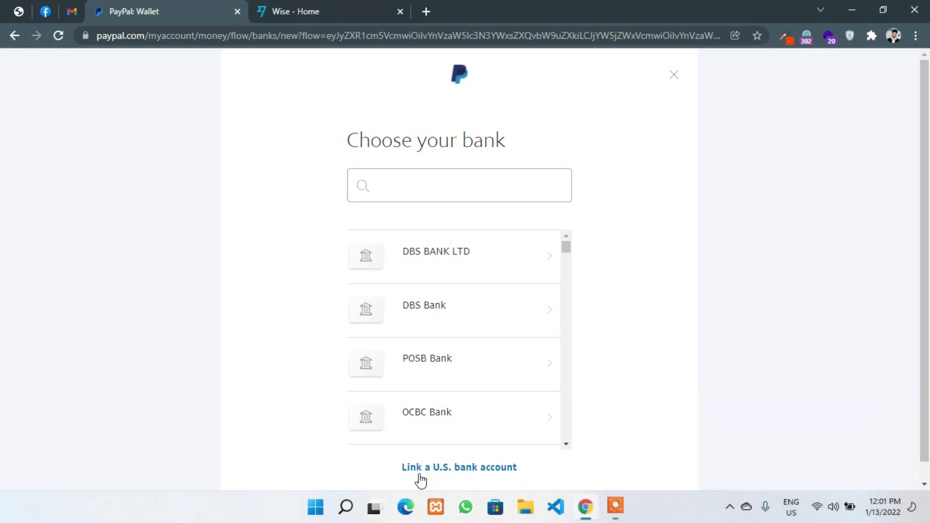
pyautogui.moveTo(386, 454); pyautogui.dragTo(531, 485)
pyautogui.moveTo(609, 329); pyautogui.dragTo(518, 447)
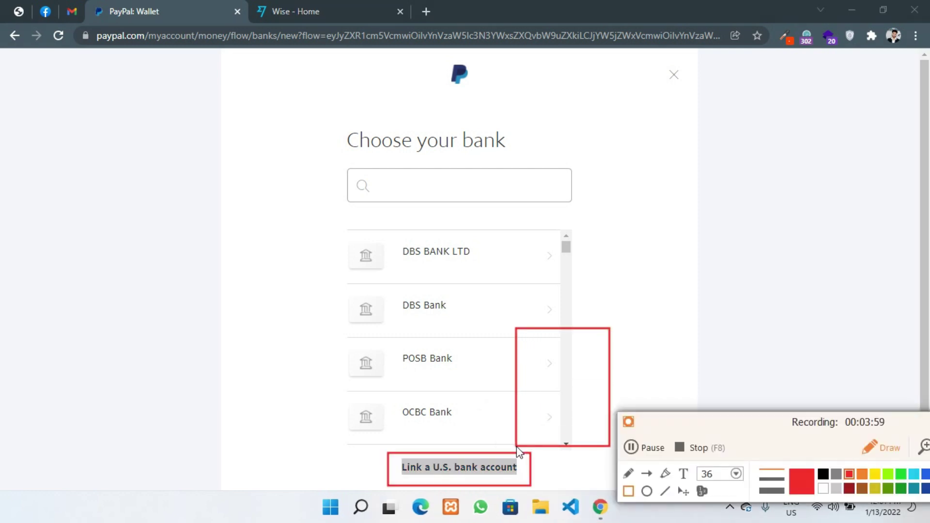
pyautogui.hotkey('ctrl', 'z')
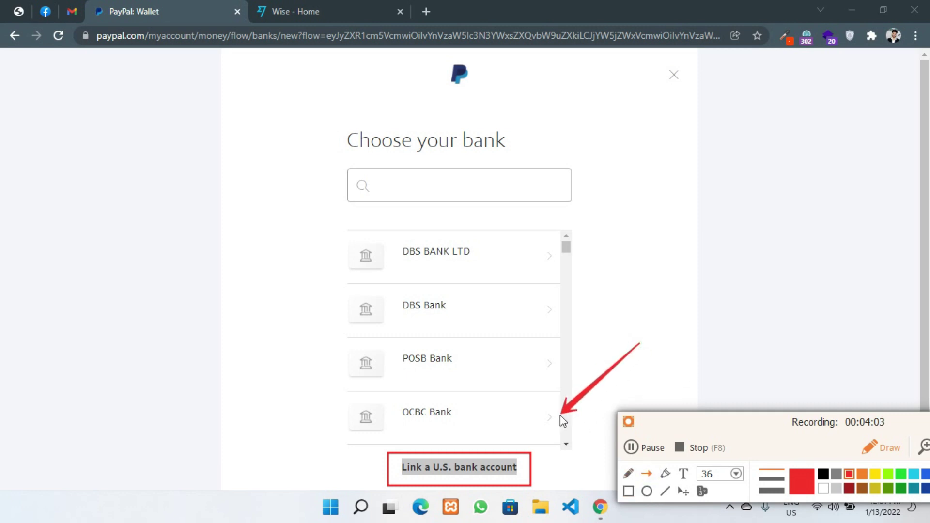
pyautogui.moveTo(639, 344); pyautogui.dragTo(519, 463)
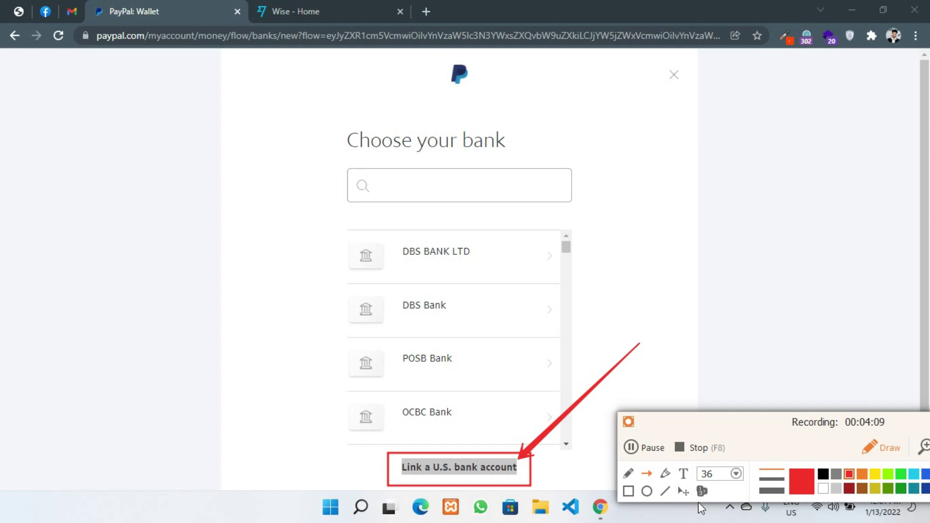
# Step: Clear the markup and move over to the Wise account home
pyautogui.click(869, 448)
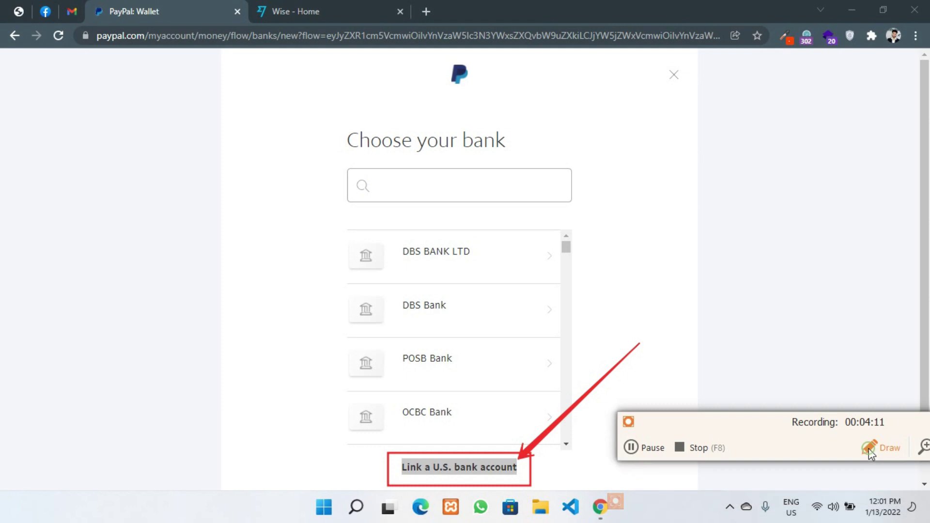
pyautogui.click(868, 448)
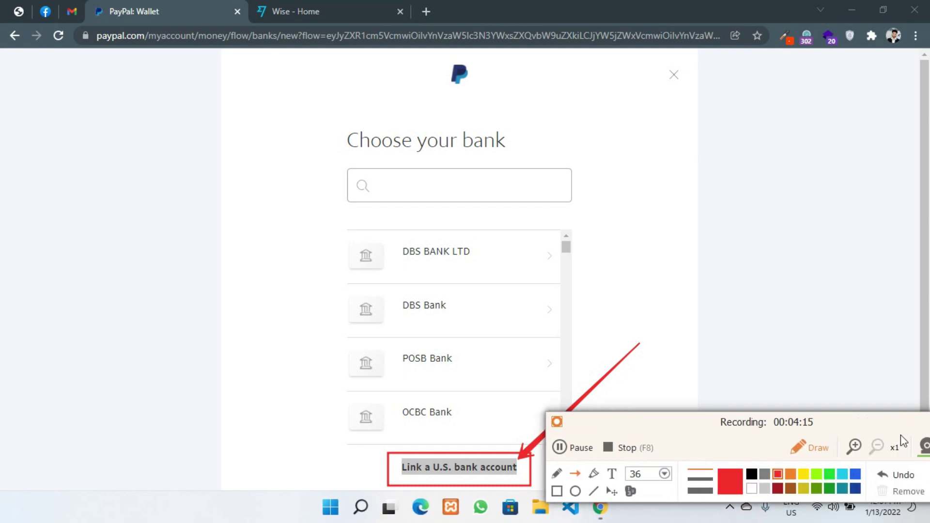
pyautogui.moveTo(898, 433); pyautogui.dragTo(862, 433)
pyautogui.click(916, 492)
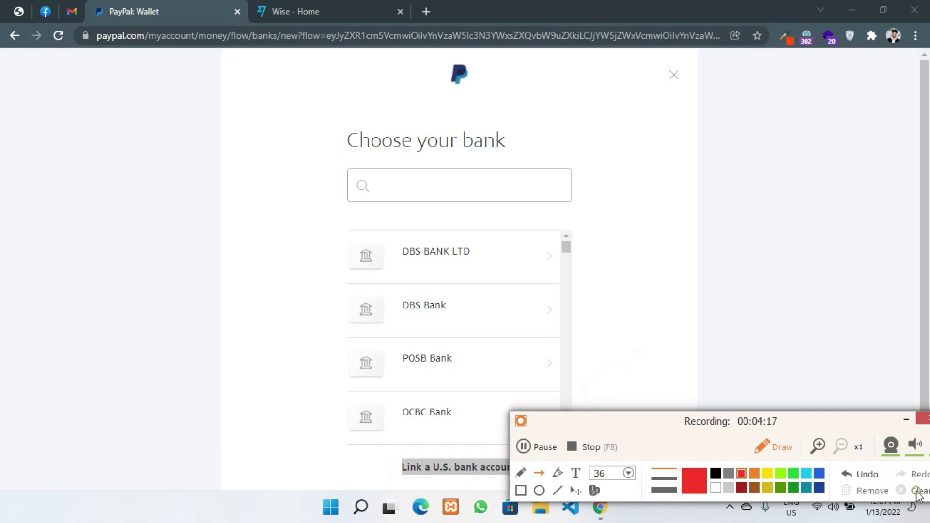
pyautogui.moveTo(743, 427); pyautogui.dragTo(857, 428)
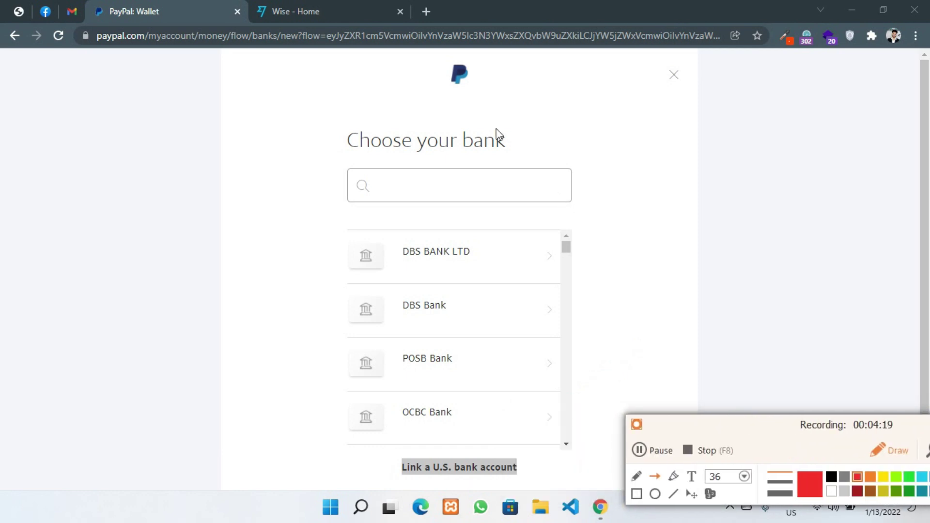
pyautogui.click(879, 440)
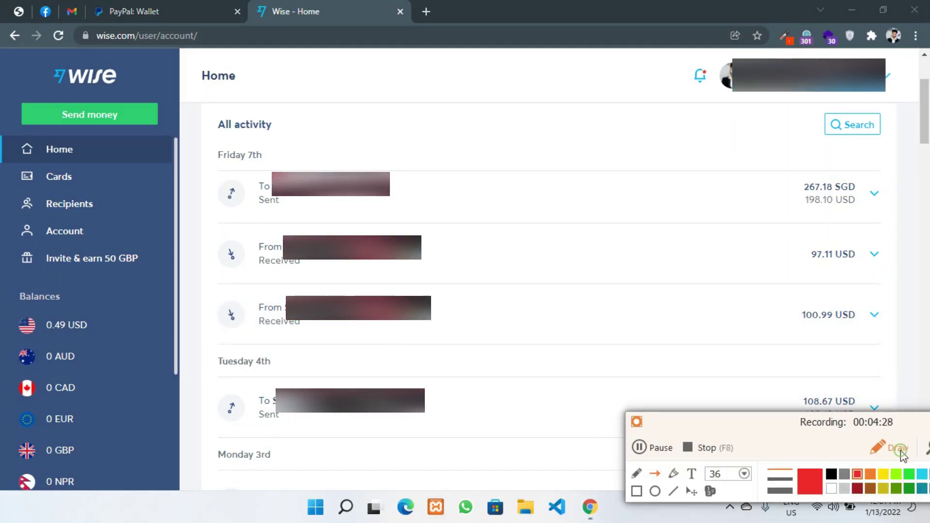
# Step: Point out recent sent and received transfers in Wise's All activity list with arrows
pyautogui.click(894, 451)
pyautogui.moveTo(673, 301); pyautogui.dragTo(795, 201)
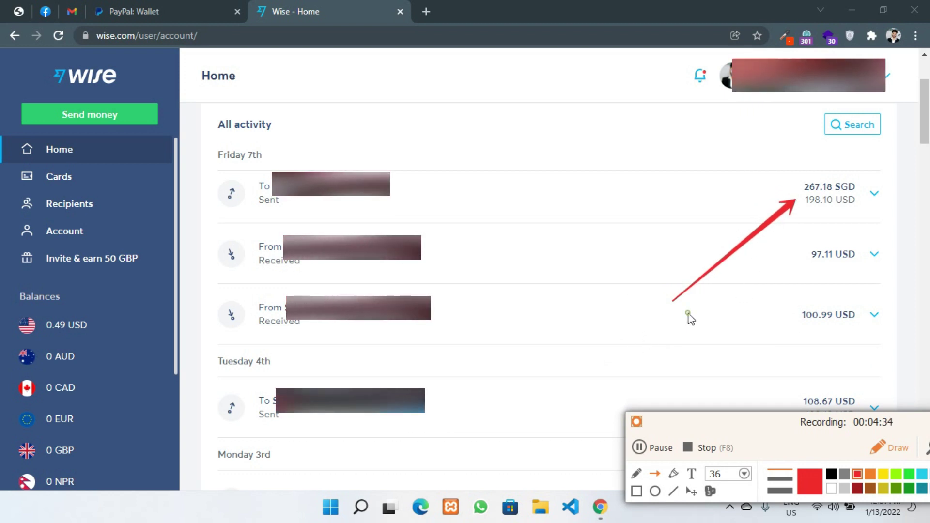
pyautogui.moveTo(688, 312); pyautogui.dragTo(795, 262)
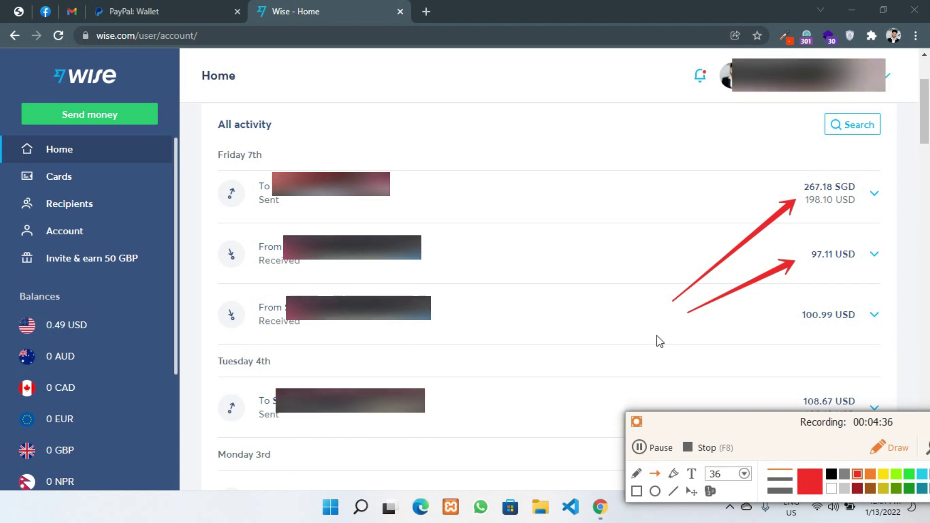
pyautogui.moveTo(657, 335); pyautogui.dragTo(787, 314)
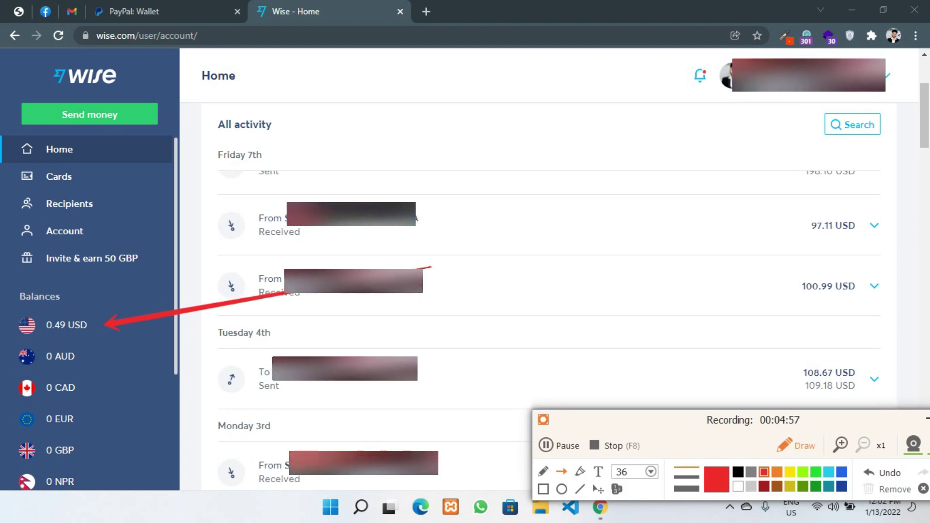
# Step: Mark the zero AUD, CAD, EUR, GBP and 0.49 USD balances in the sidebar with arrows
pyautogui.moveTo(263, 359); pyautogui.dragTo(94, 362)
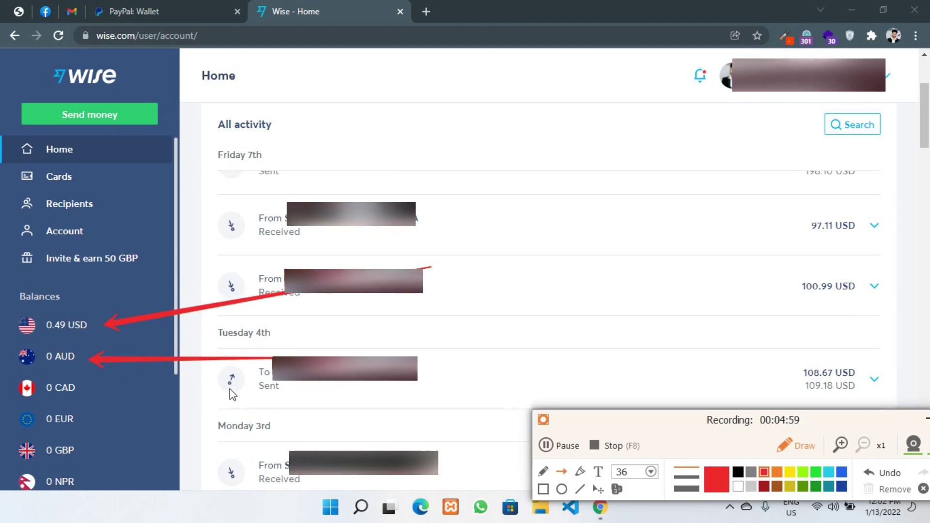
pyautogui.moveTo(230, 389); pyautogui.dragTo(86, 391)
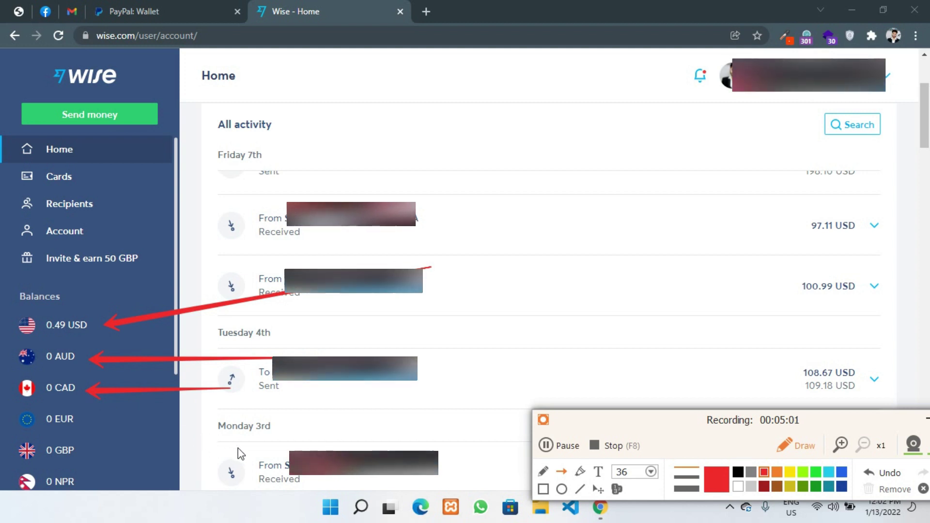
pyautogui.moveTo(238, 448); pyautogui.dragTo(96, 449)
pyautogui.moveTo(259, 410); pyautogui.dragTo(90, 421)
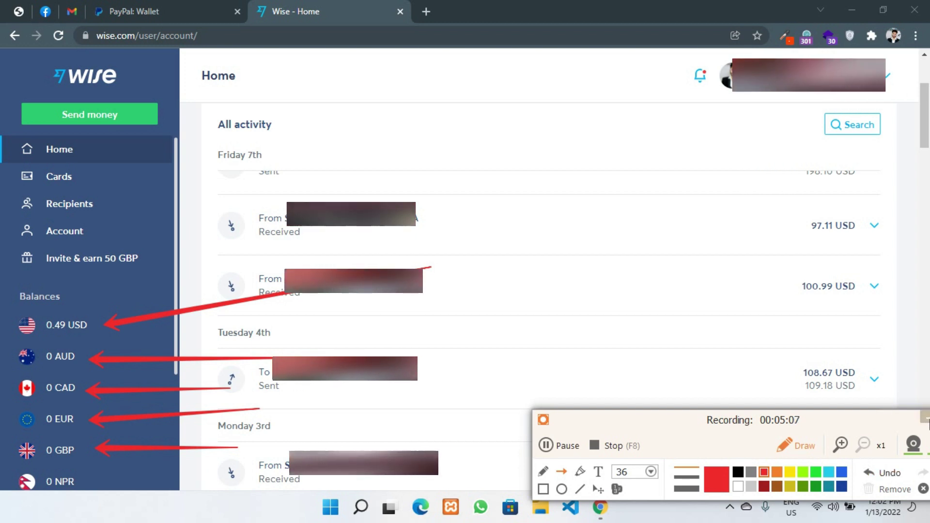
# Step: Open the 0.49 USD balance and expand Your USD account details for Inside the US
pyautogui.click(909, 491)
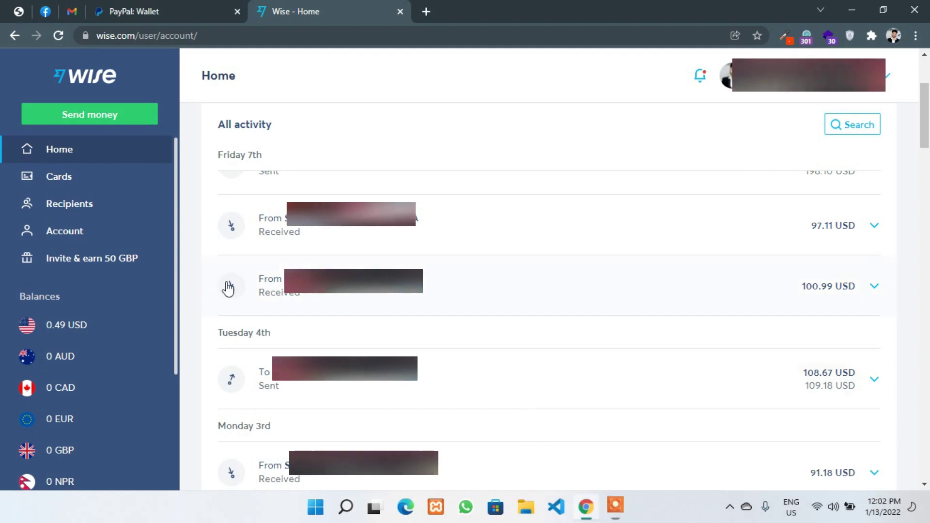
pyautogui.click(48, 329)
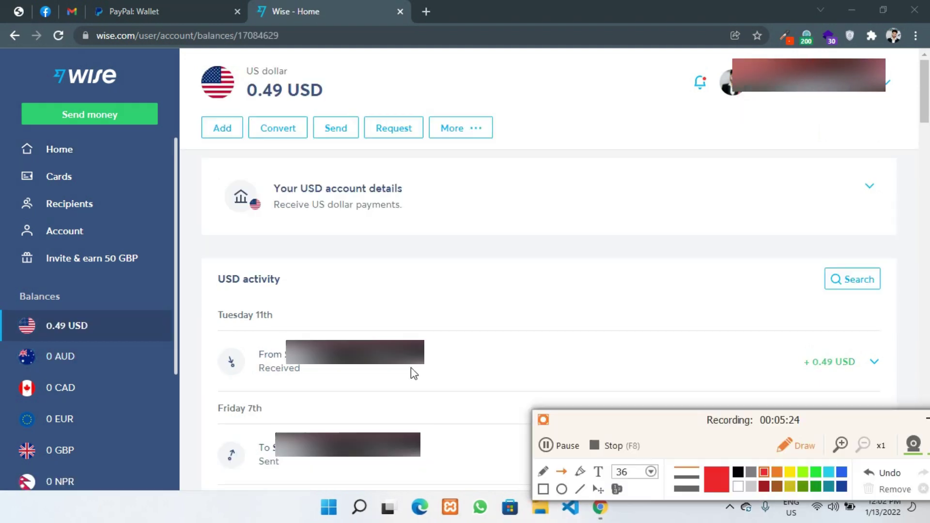
pyautogui.moveTo(395, 366); pyautogui.dragTo(303, 214)
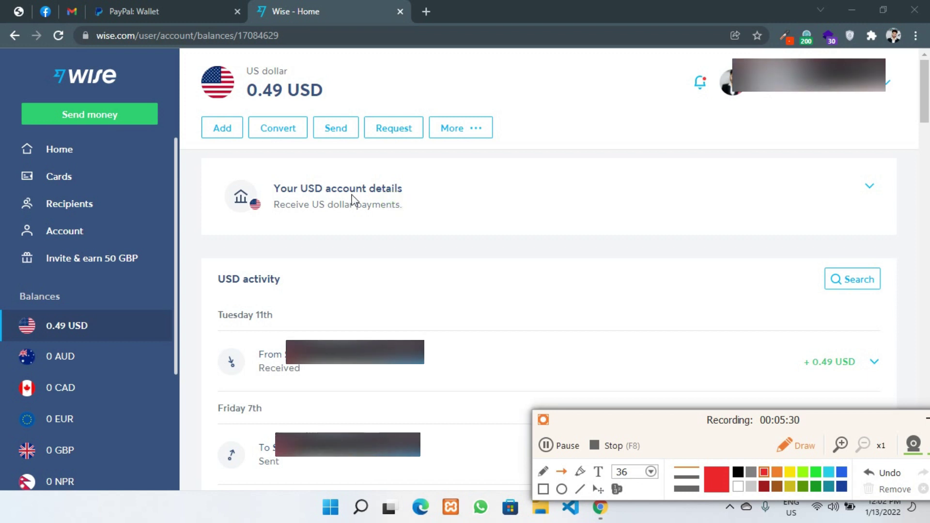
pyautogui.click(337, 194)
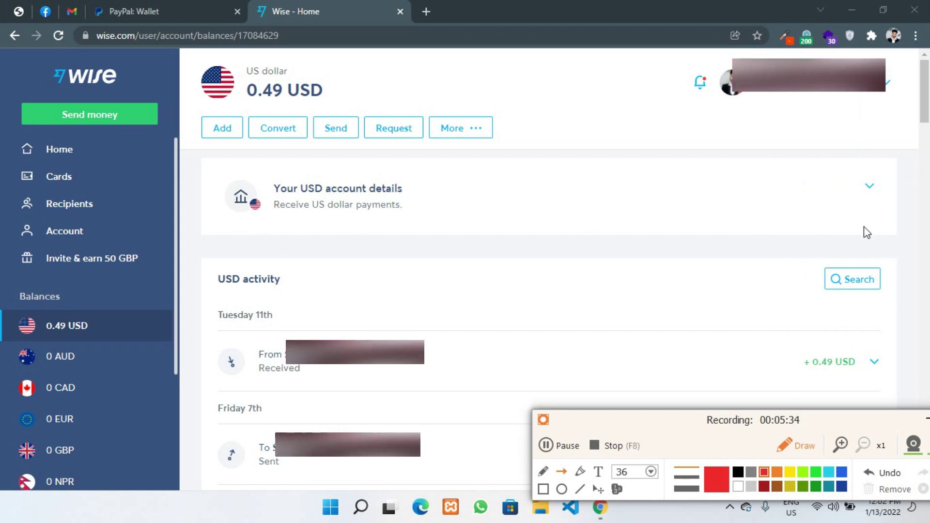
pyautogui.click(926, 419)
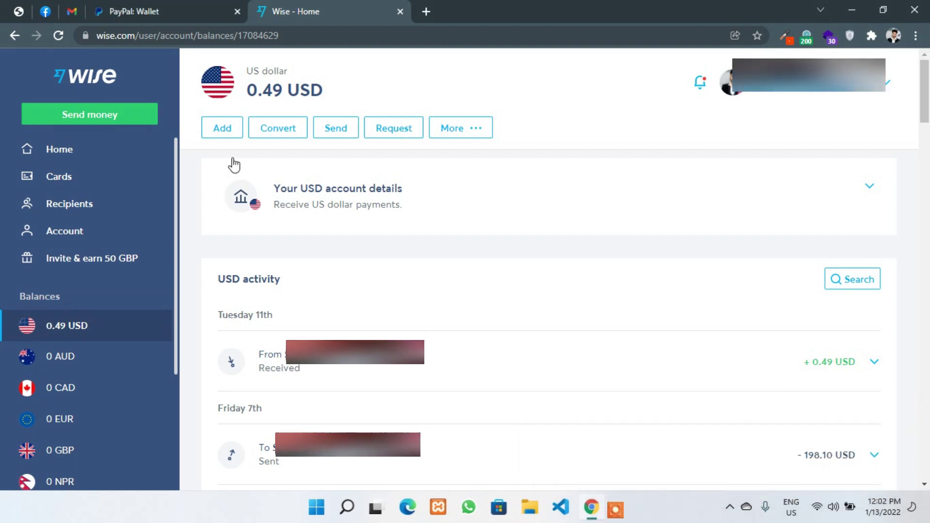
pyautogui.click(281, 207)
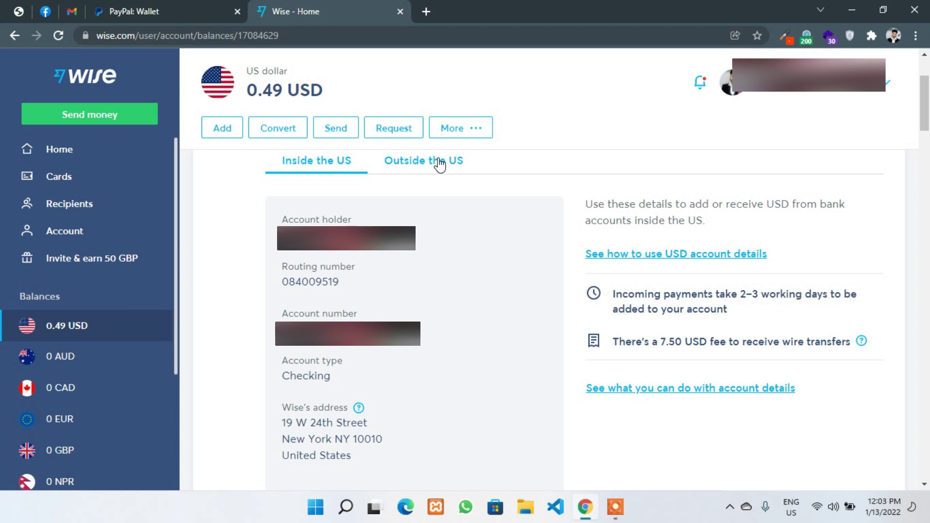
# Step: Mark the local and international details tabs with arrows, then clear the markup
pyautogui.click(615, 506)
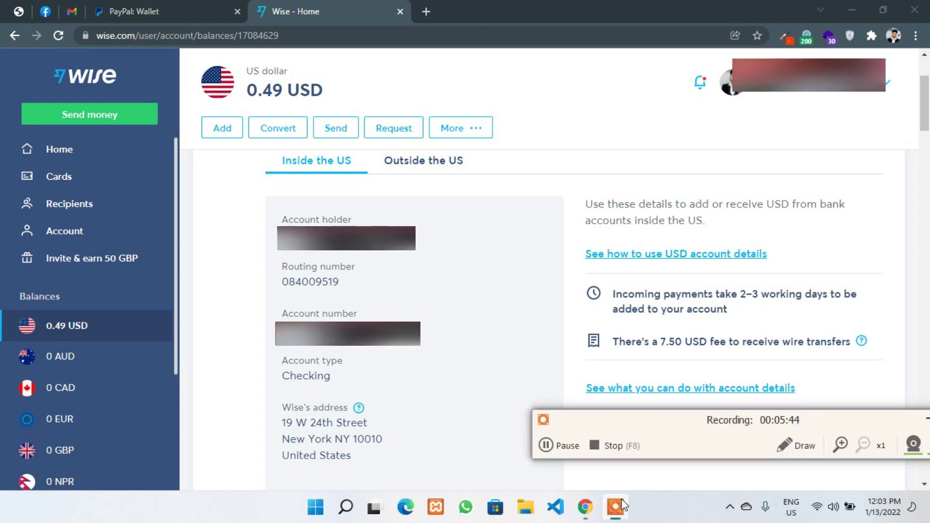
pyautogui.click(804, 449)
pyautogui.moveTo(235, 323); pyautogui.dragTo(290, 190)
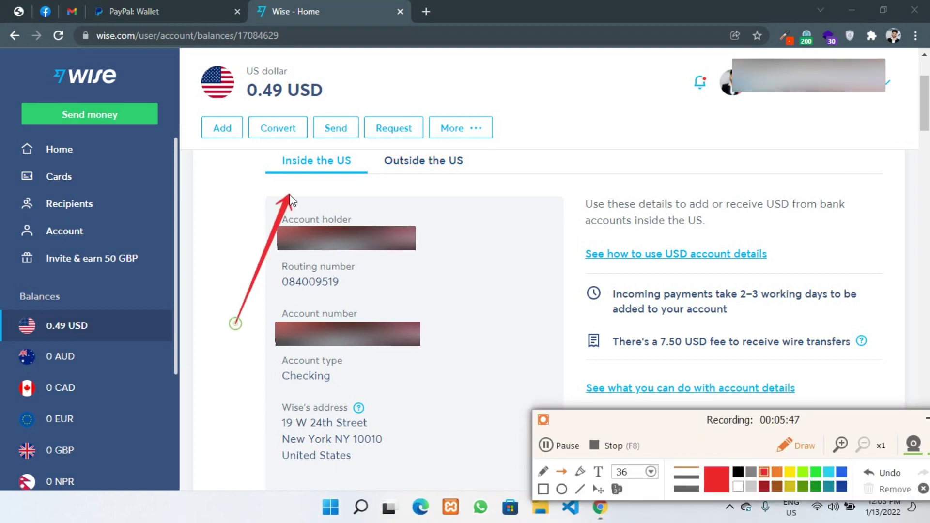
pyautogui.click(816, 473)
pyautogui.moveTo(383, 430); pyautogui.dragTo(429, 182)
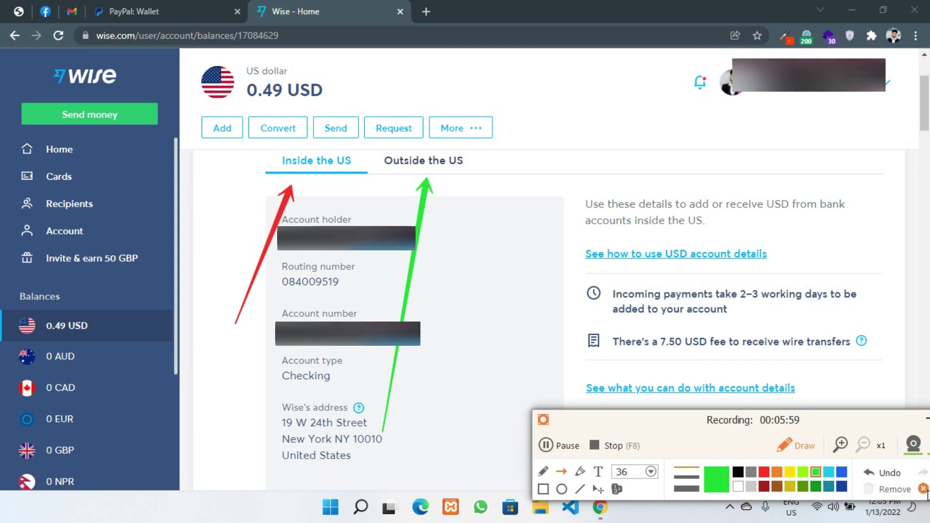
pyautogui.click(923, 489)
pyautogui.click(790, 472)
pyautogui.scroll(-3, 88, 327)
pyautogui.moveTo(270, 402); pyautogui.dragTo(85, 385)
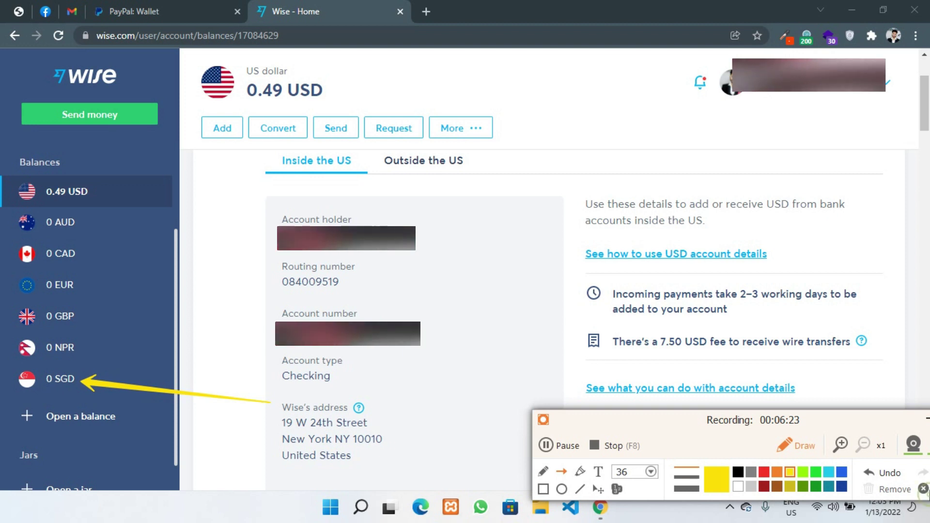
# Step: Open the SGD balance, expand Inside Singapore account details and copy bank code 7171
pyautogui.click(923, 487)
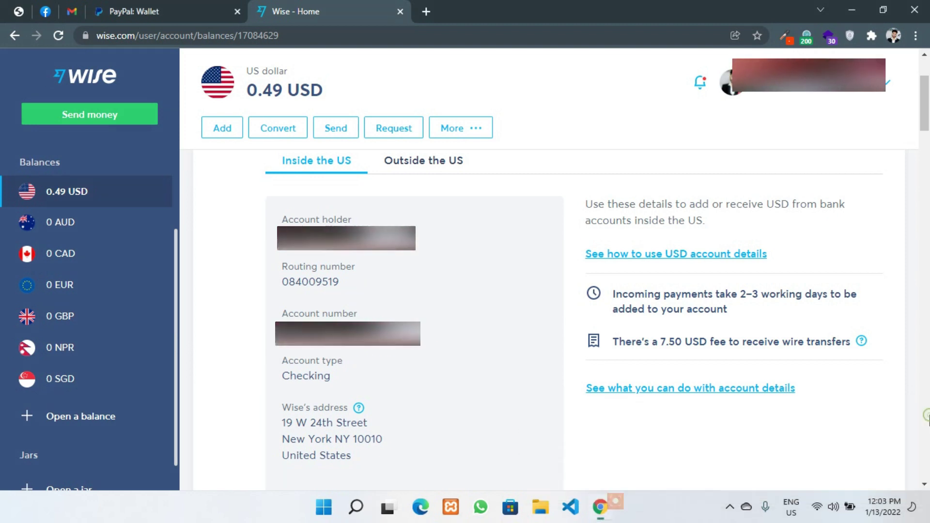
pyautogui.click(73, 386)
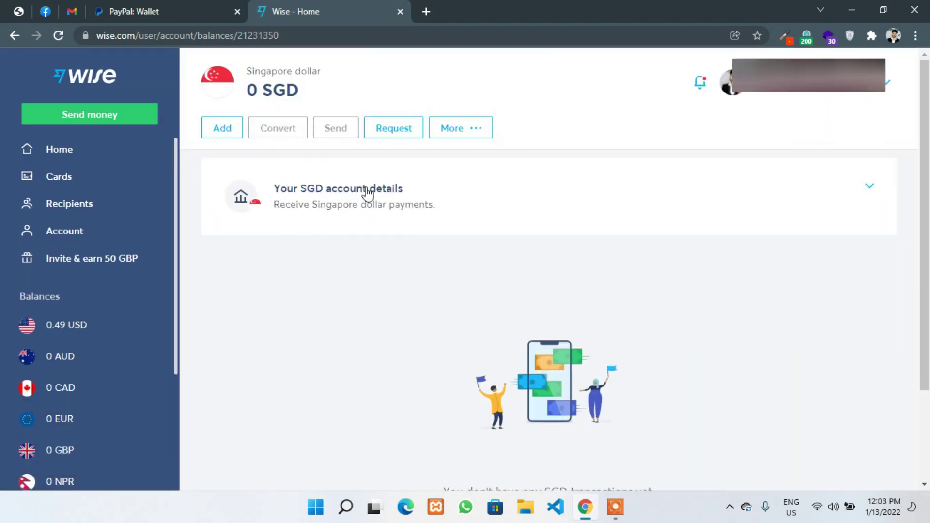
pyautogui.click(242, 218)
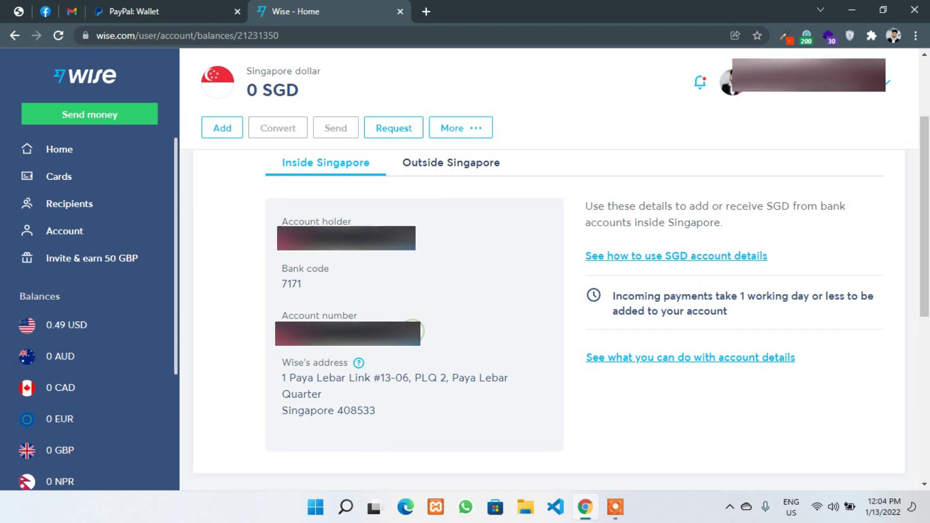
pyautogui.doubleClick(292, 284)
pyautogui.rightClick(291, 283)
pyautogui.click(325, 298)
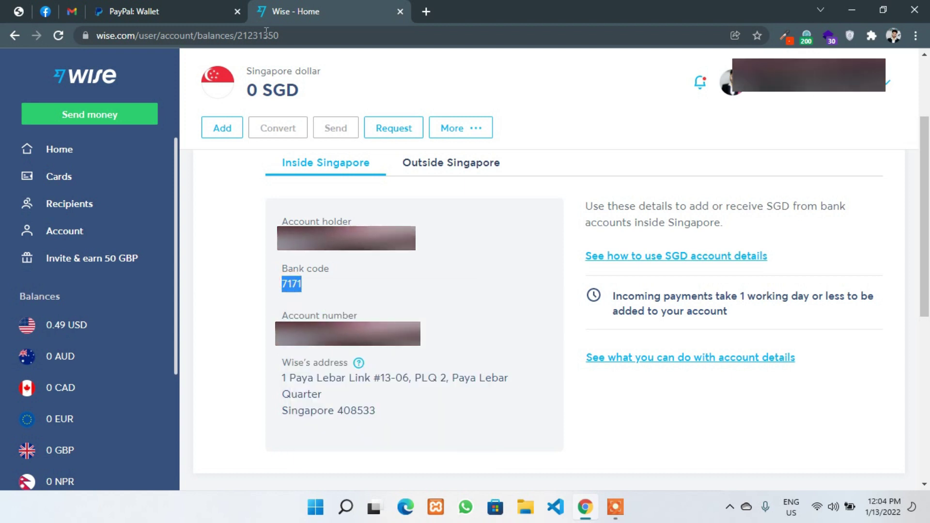
# Step: Glance at PayPal's bank chooser, then return to the Wise SGD account details
pyautogui.click(186, 11)
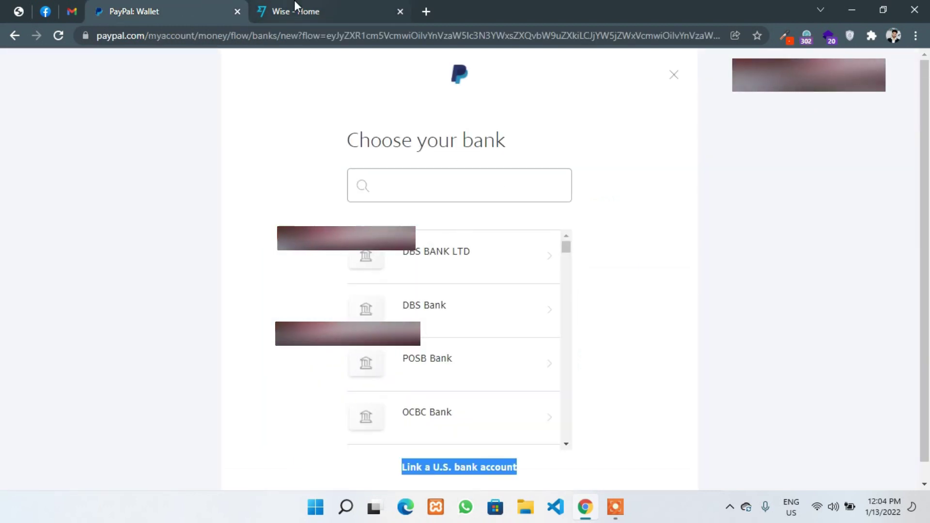
pyautogui.click(297, 11)
pyautogui.click(188, 11)
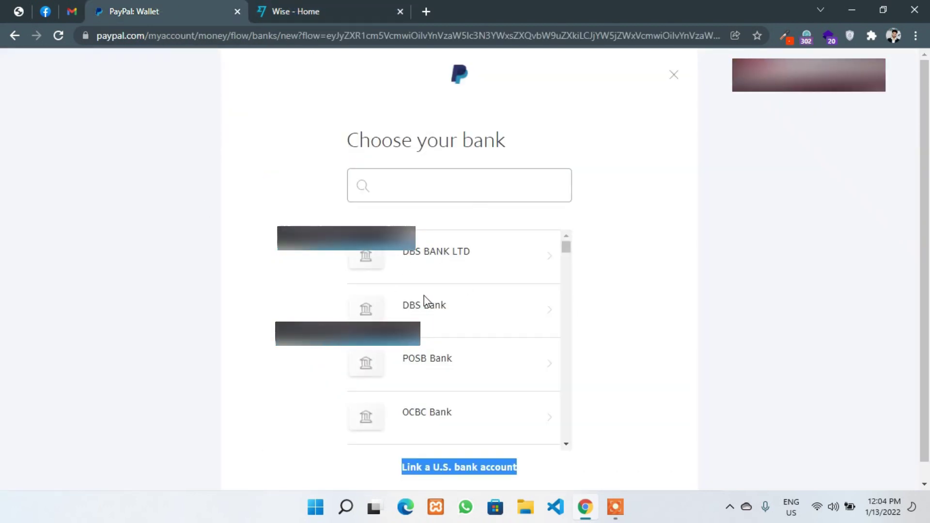
pyautogui.click(317, 270)
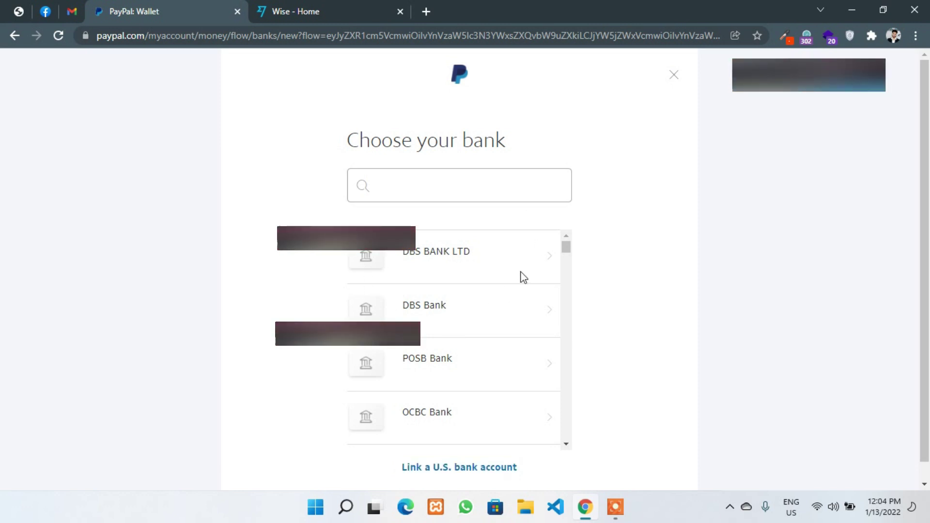
pyautogui.click(295, 8)
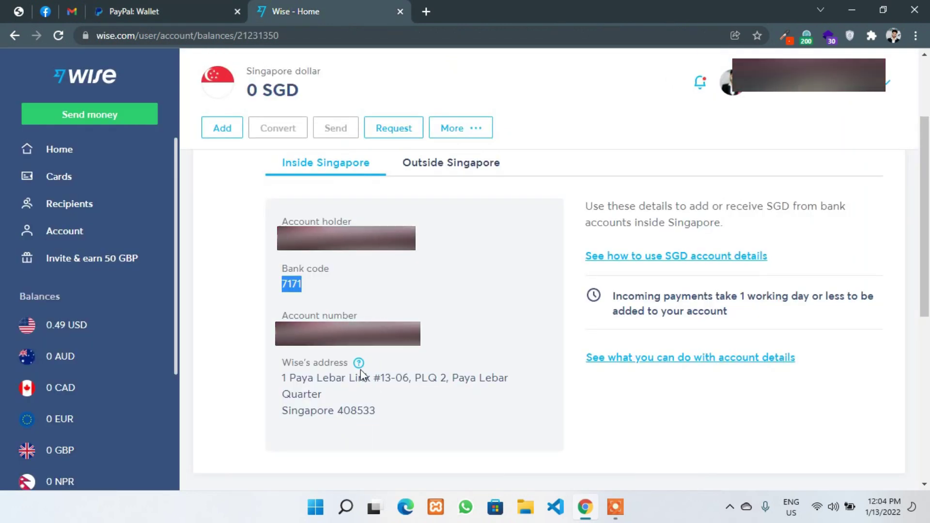
pyautogui.click(615, 507)
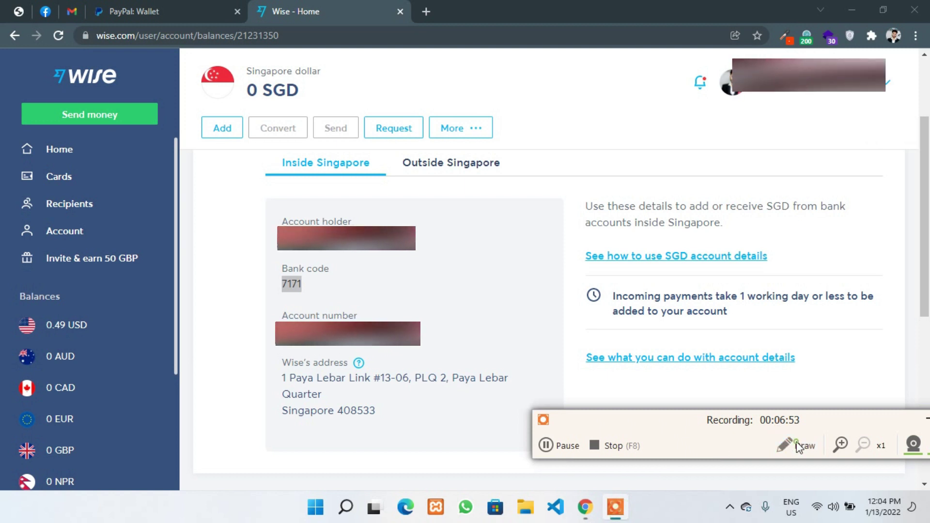
pyautogui.click(797, 444)
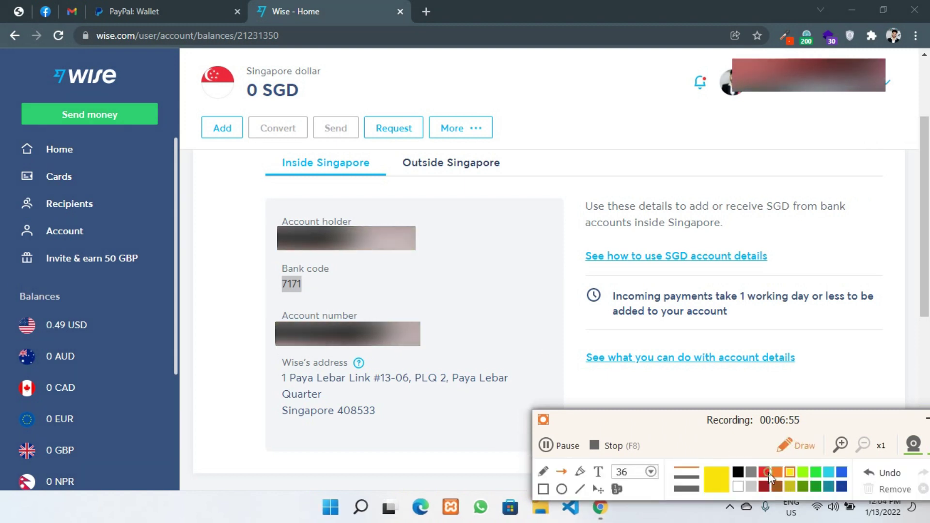
pyautogui.click(763, 472)
pyautogui.moveTo(498, 454); pyautogui.dragTo(368, 368)
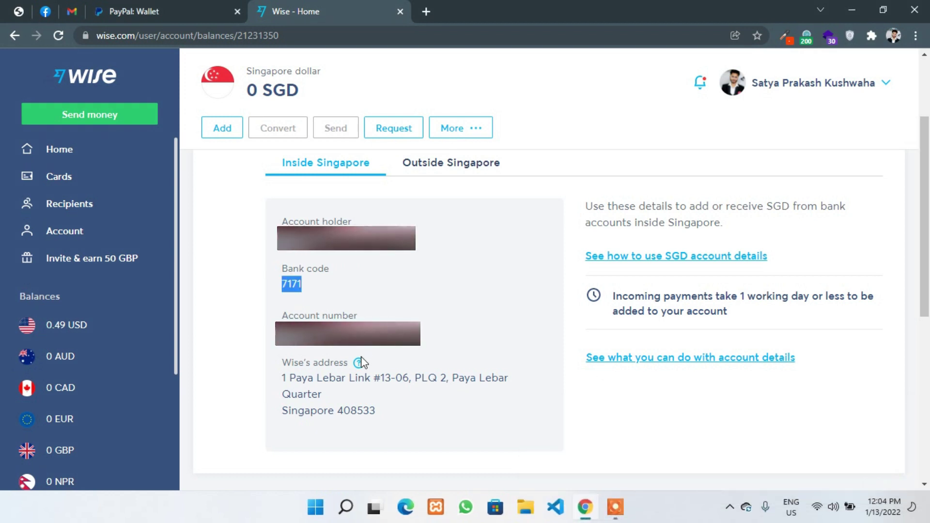
pyautogui.click(360, 369)
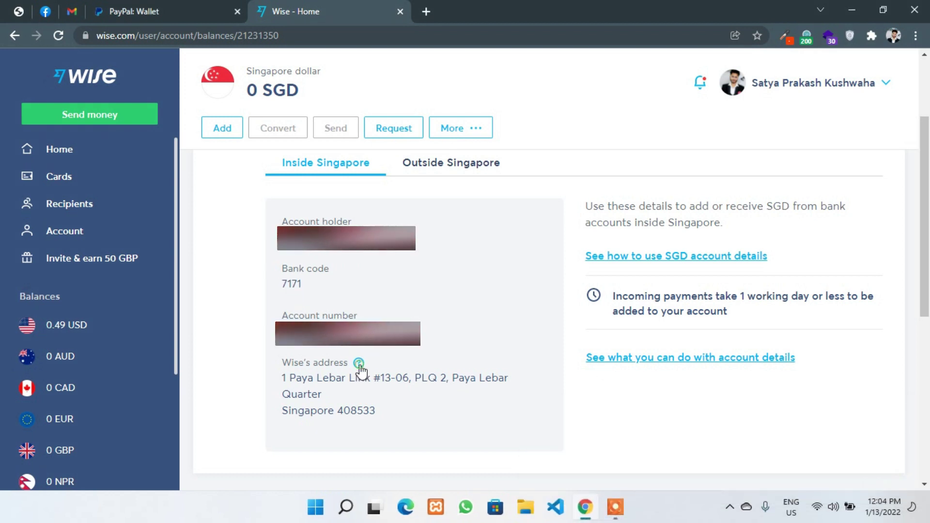
# Step: Open the 'Did they ask for a bank address?' note and mark DBS Bank Ltd as the partner bank
pyautogui.click(359, 364)
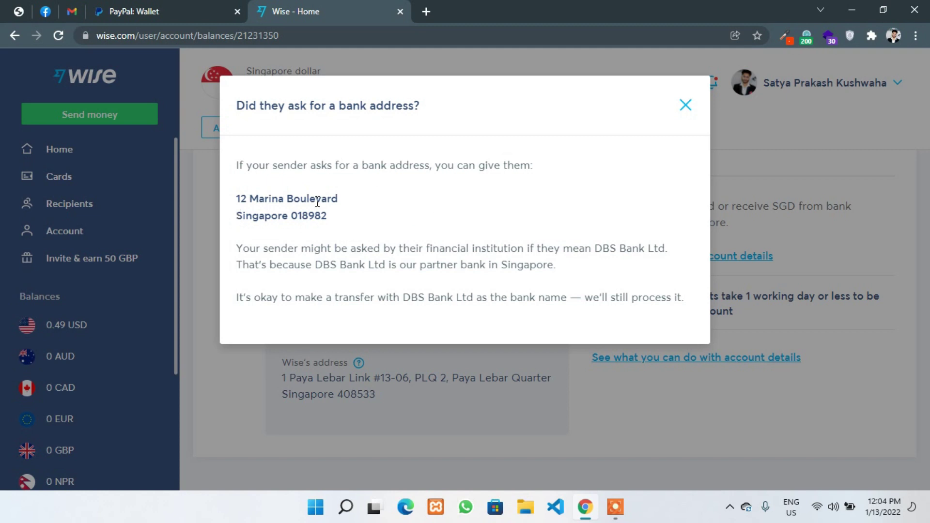
pyautogui.click(614, 507)
pyautogui.click(801, 449)
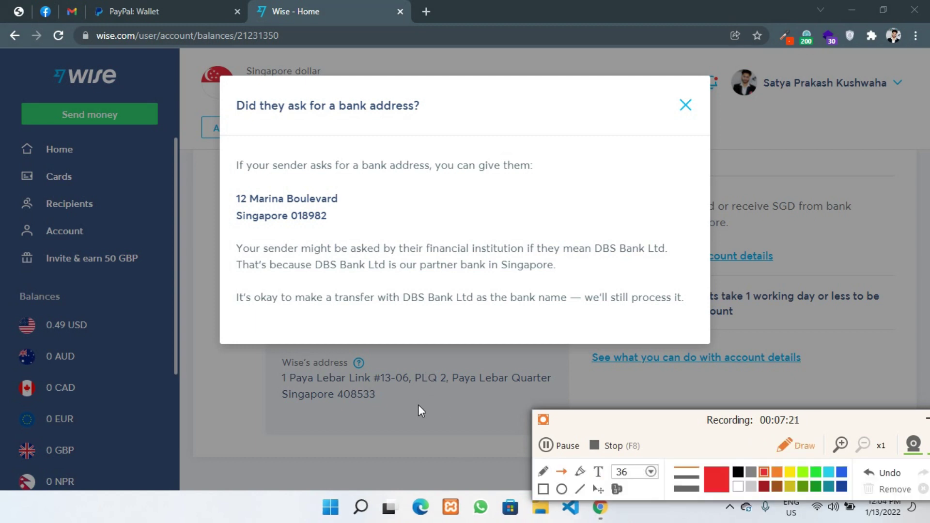
pyautogui.moveTo(418, 409); pyautogui.dragTo(420, 321)
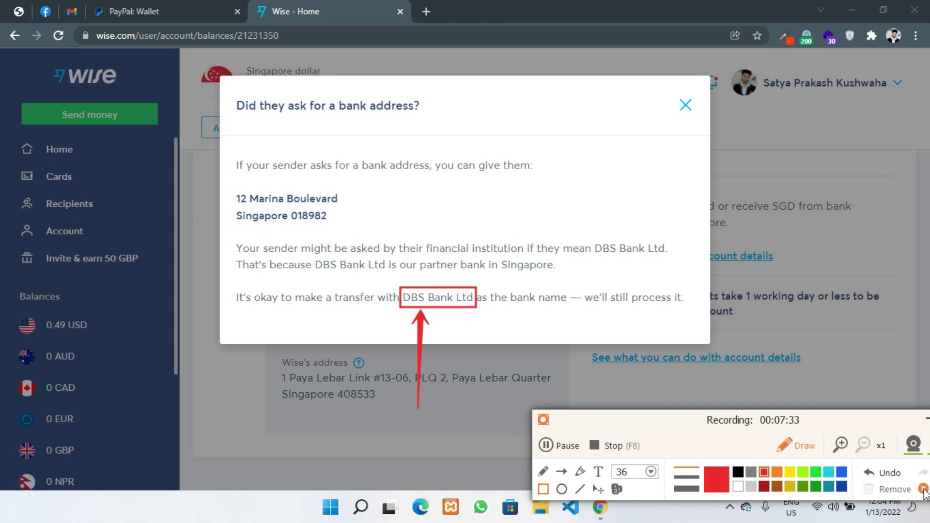
# Step: Back on PayPal's Choose your bank list, highlight DBS BANK LTD as the first entry
pyautogui.click(923, 490)
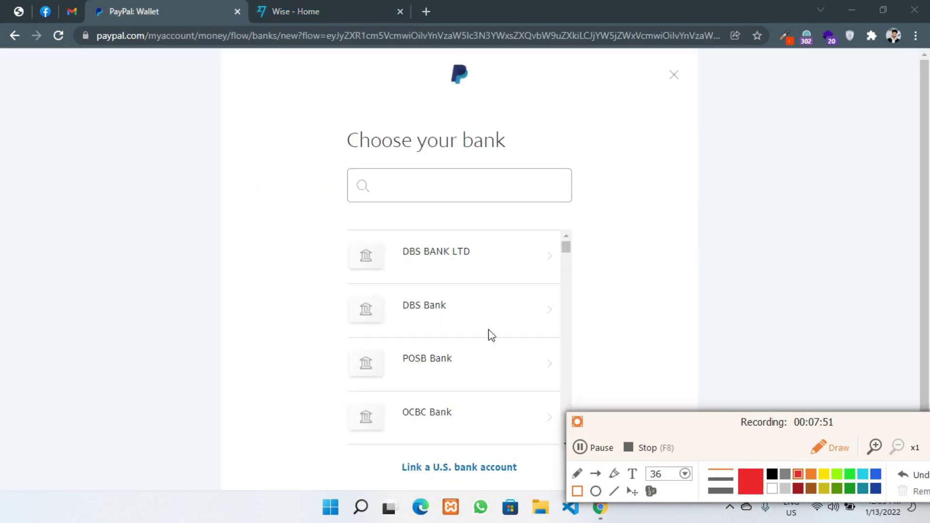
pyautogui.moveTo(351, 234)
pyautogui.mouseDown()
pyautogui.moveTo(543, 274)
pyautogui.moveTo(530, 284)
pyautogui.mouseUp()
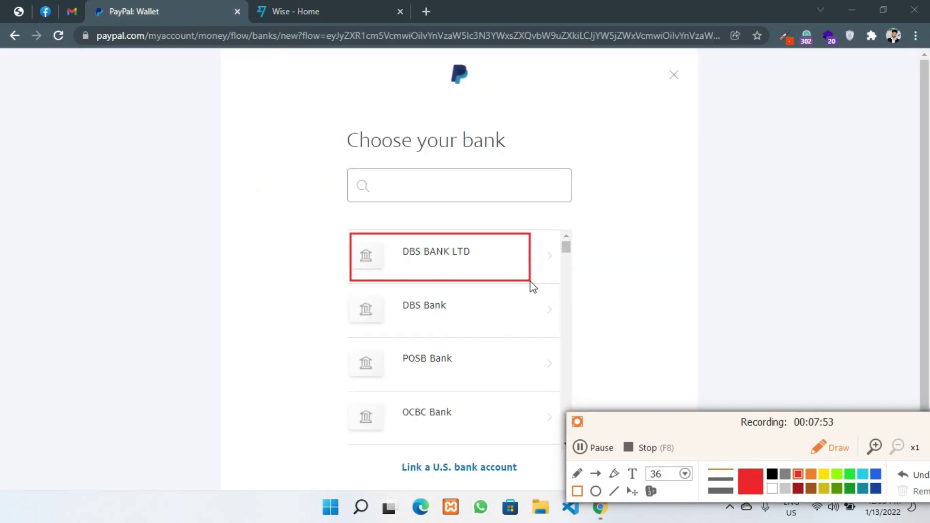
pyautogui.click(595, 474)
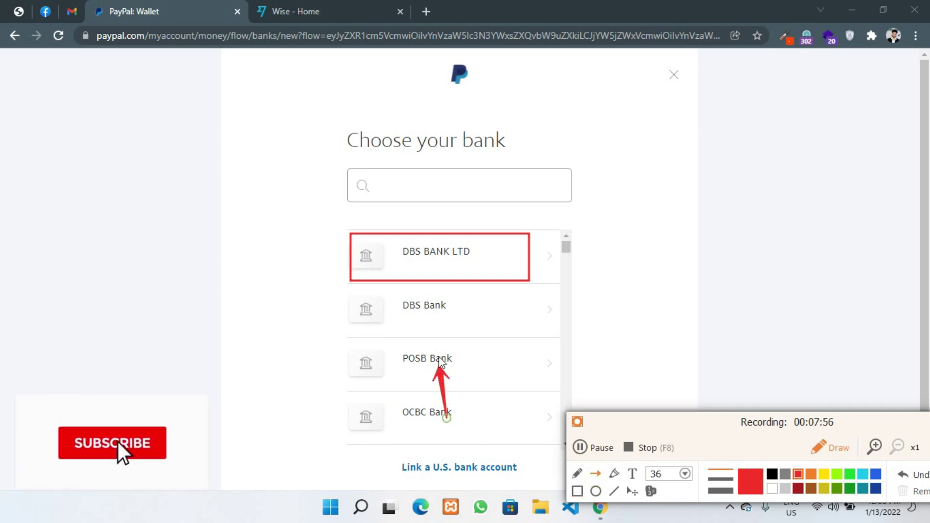
pyautogui.moveTo(440, 363); pyautogui.dragTo(441, 269)
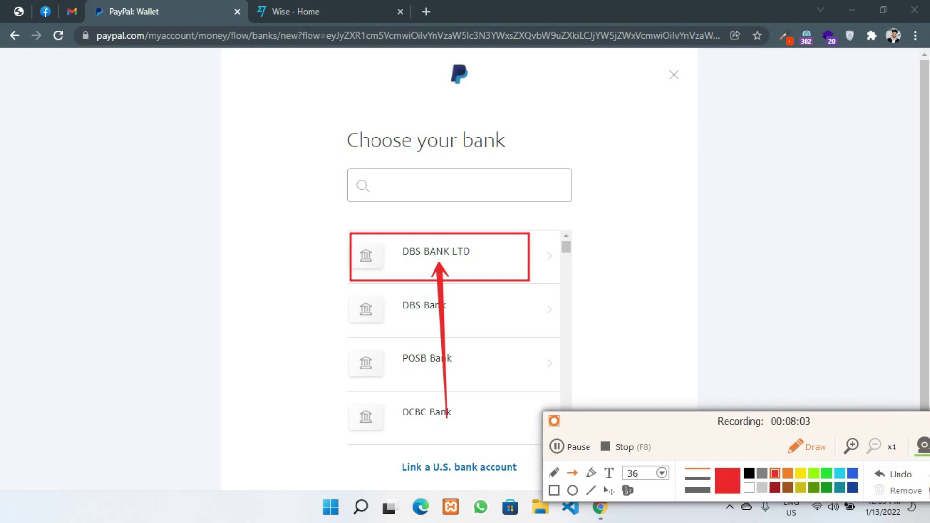
pyautogui.click(927, 493)
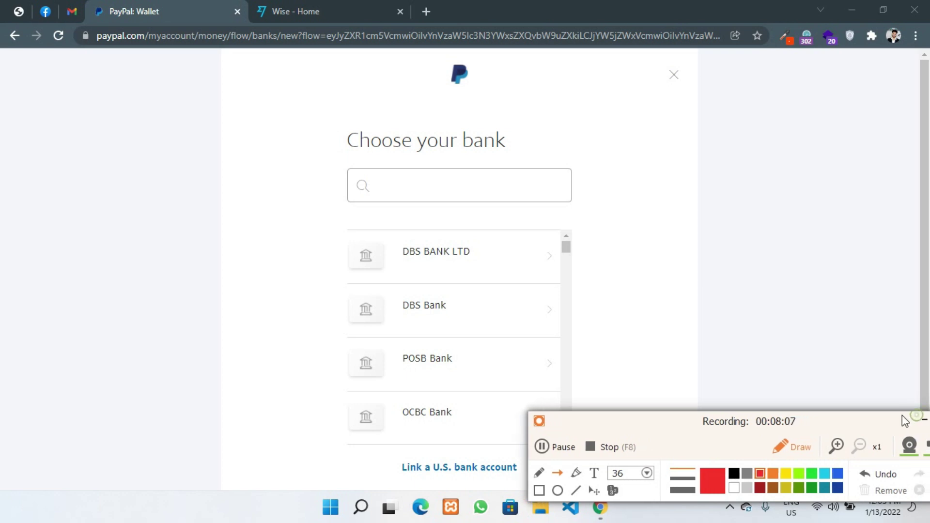
pyautogui.click(920, 421)
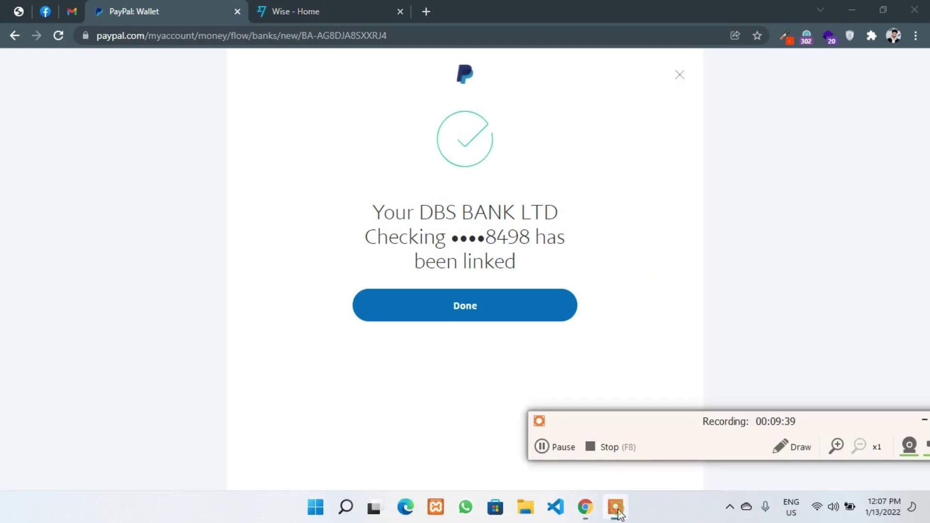
# Step: Confirm Done, returning to Money where DBS BANK LTD heads the linked bank accounts
pyautogui.moveTo(746, 422); pyautogui.dragTo(773, 425)
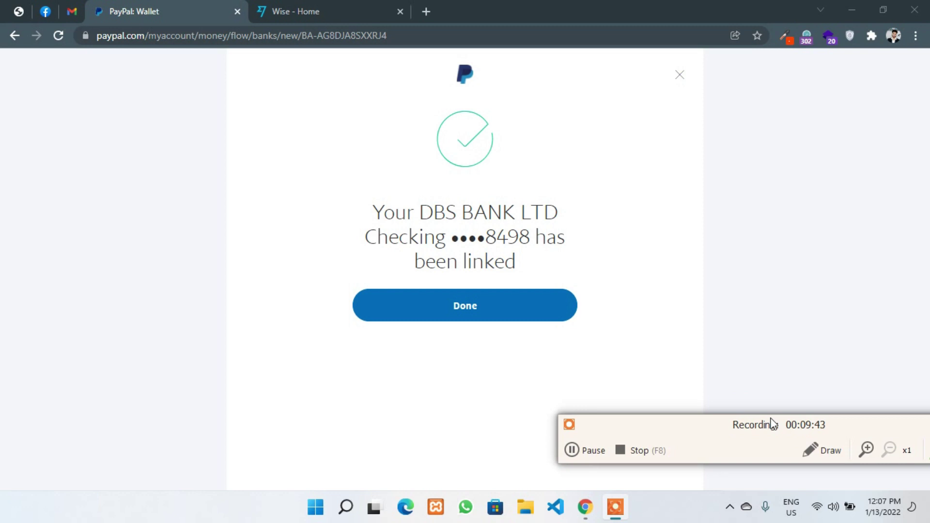
pyautogui.click(836, 460)
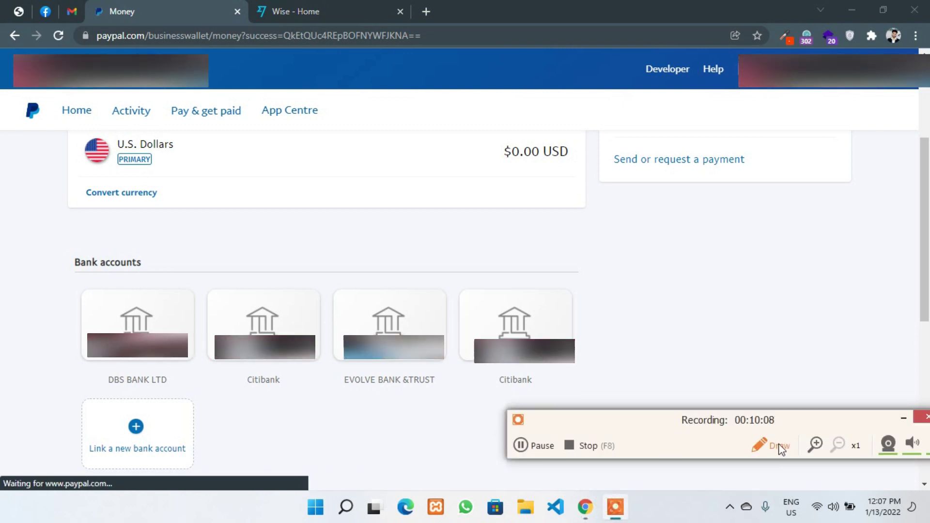
pyautogui.click(777, 447)
pyautogui.moveTo(2, 434); pyautogui.dragTo(85, 373)
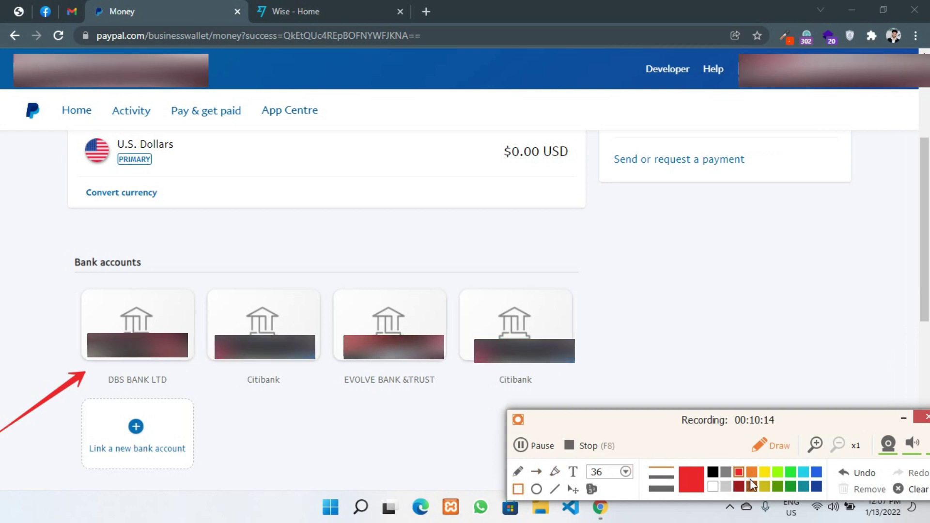
pyautogui.click(790, 471)
pyautogui.moveTo(59, 281)
pyautogui.mouseDown()
pyautogui.moveTo(197, 363)
pyautogui.moveTo(206, 393)
pyautogui.mouseUp()
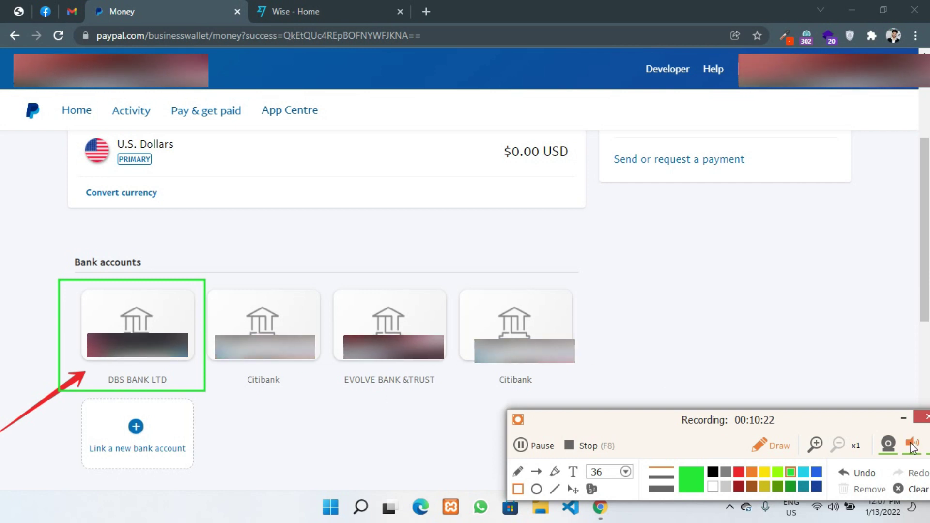
pyautogui.click(918, 489)
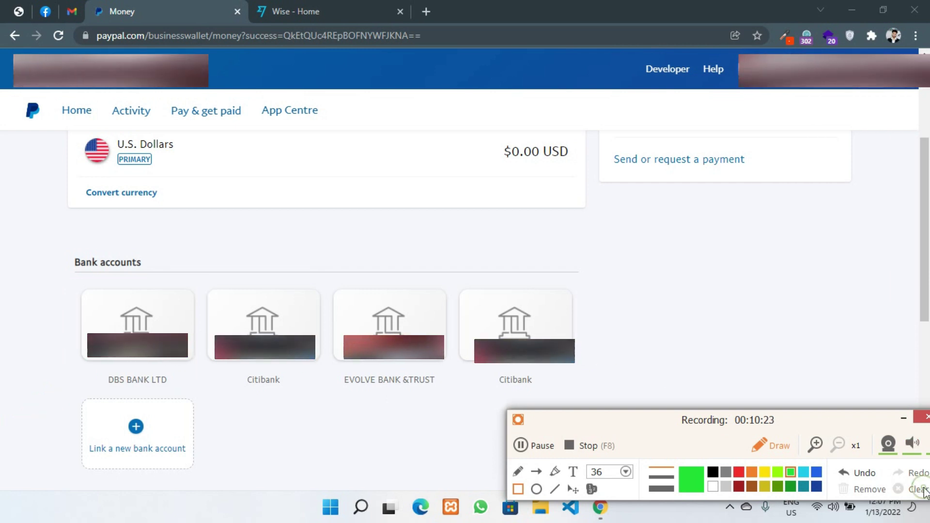
pyautogui.click(903, 416)
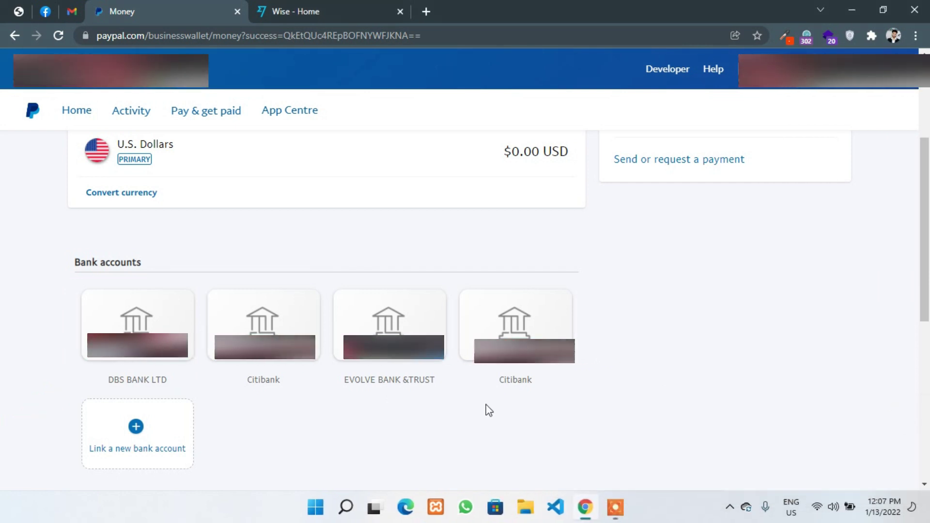